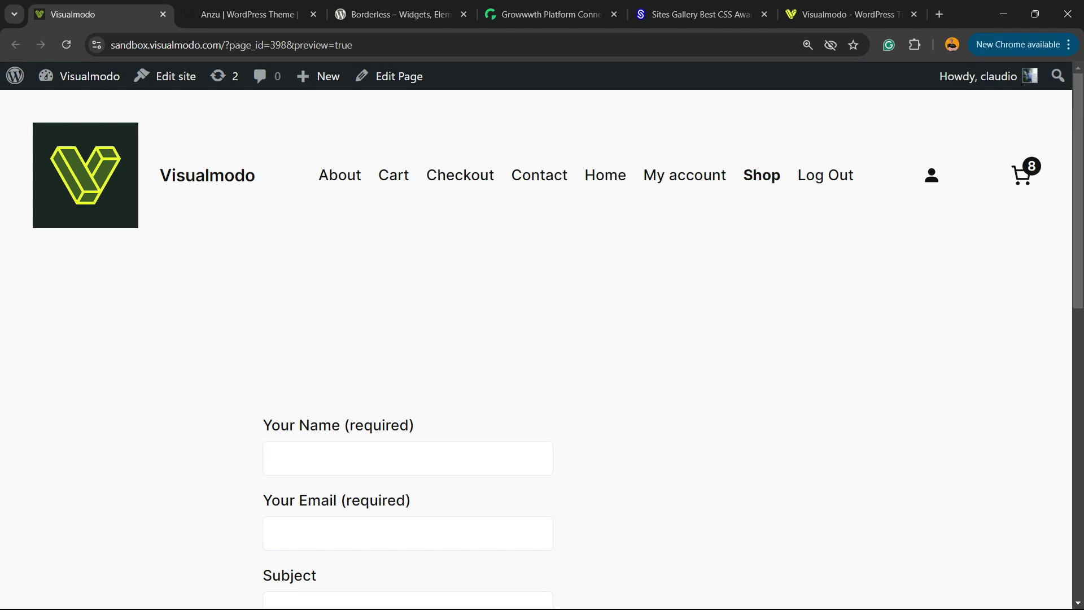
- Examine the contact form on the page preview, from the name field to the send button
scroll(542, 339, down, 2)
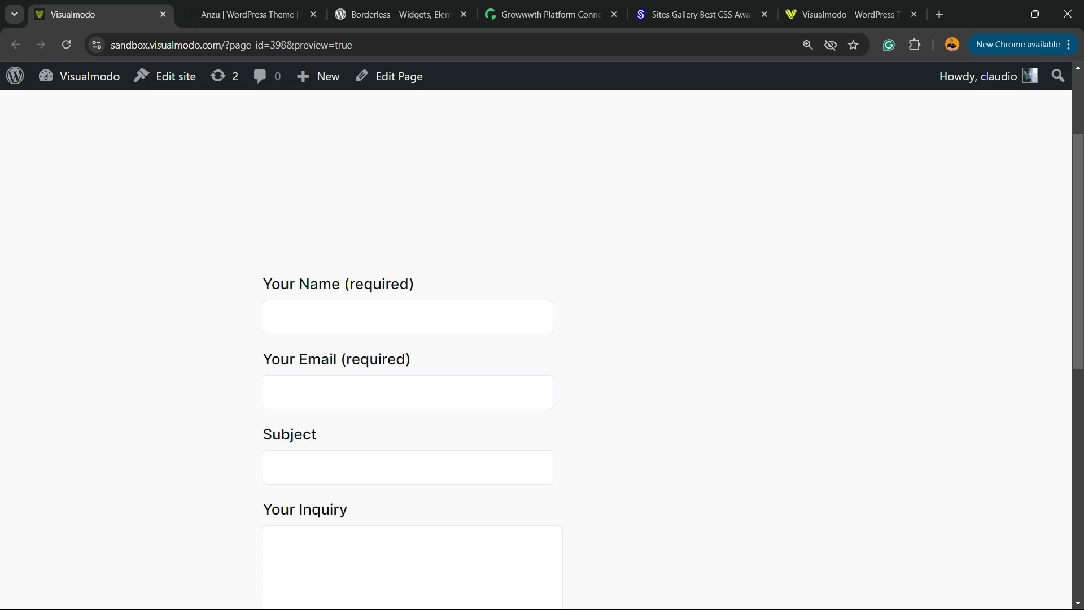
scroll(542, 339, down, 2)
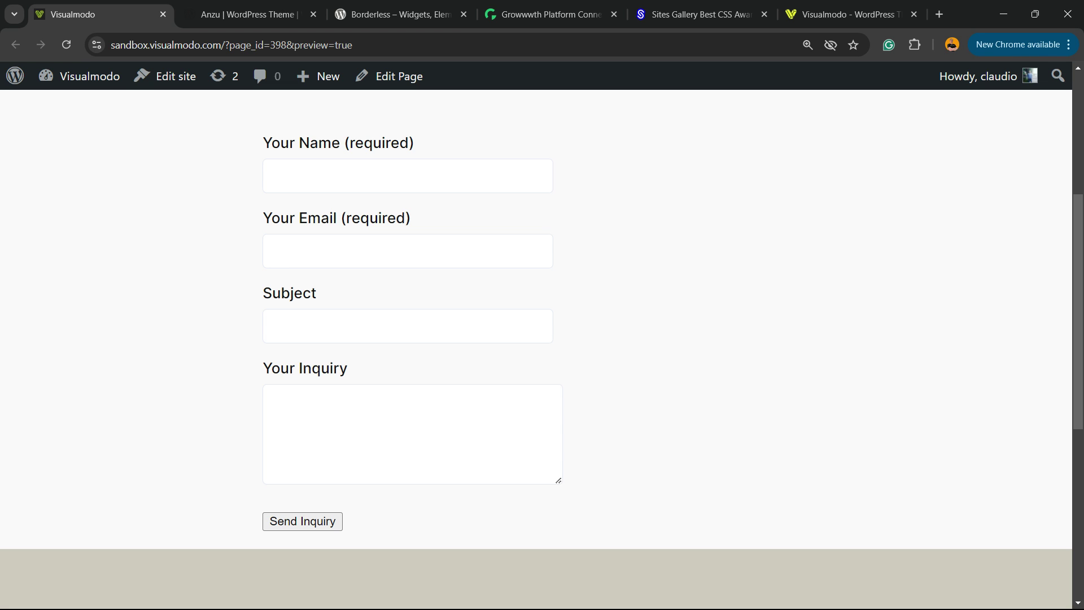
scroll(542, 338, up, 2)
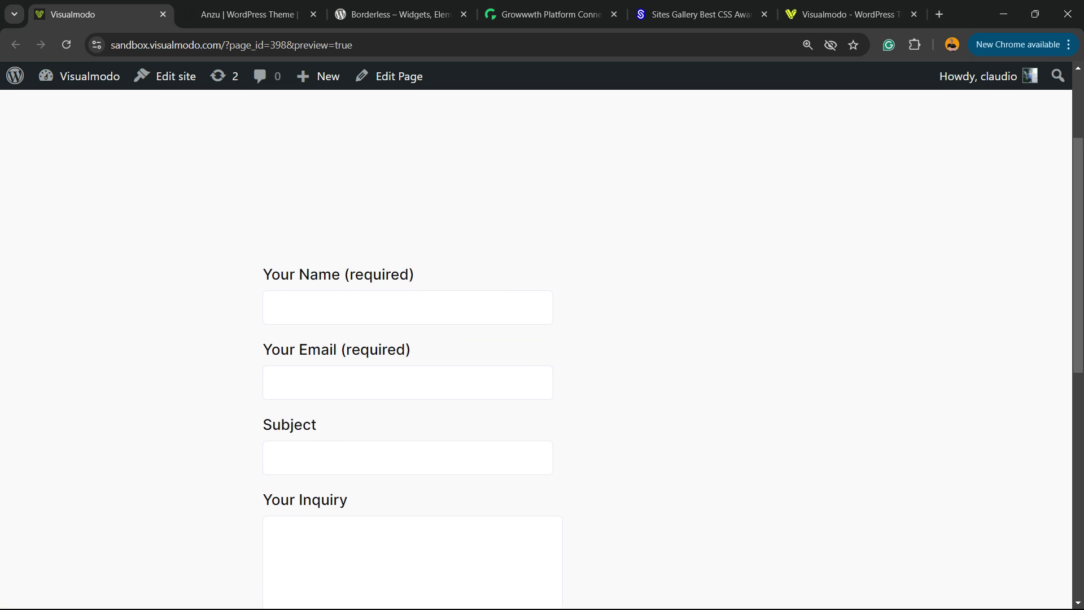
scroll(542, 338, down, 2)
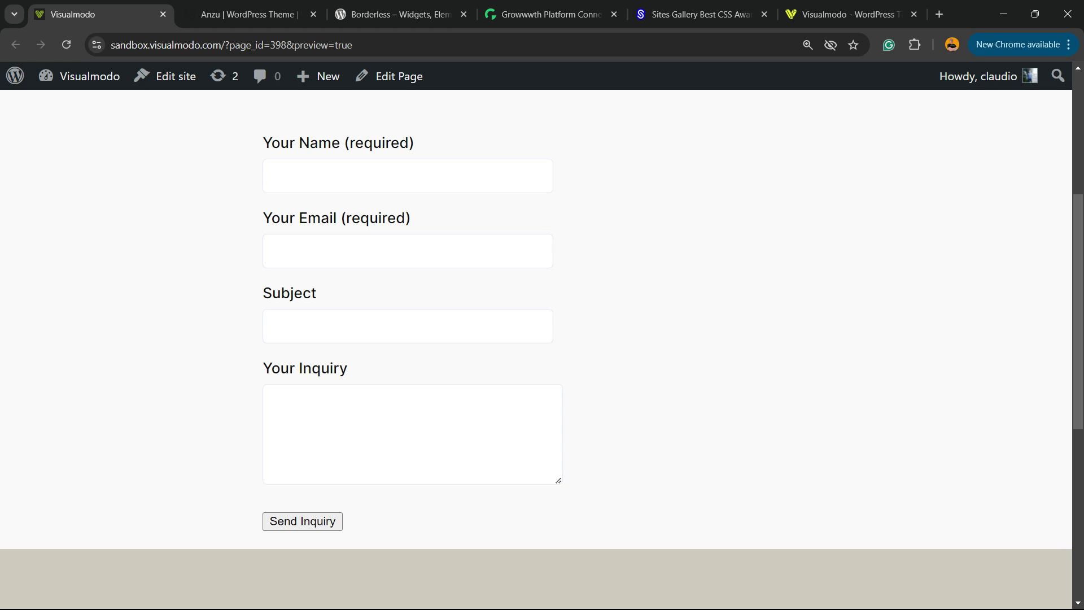
scroll(542, 338, up, 2)
scroll(541, 338, down, 2)
scroll(541, 339, down, 2)
scroll(542, 338, up, 2)
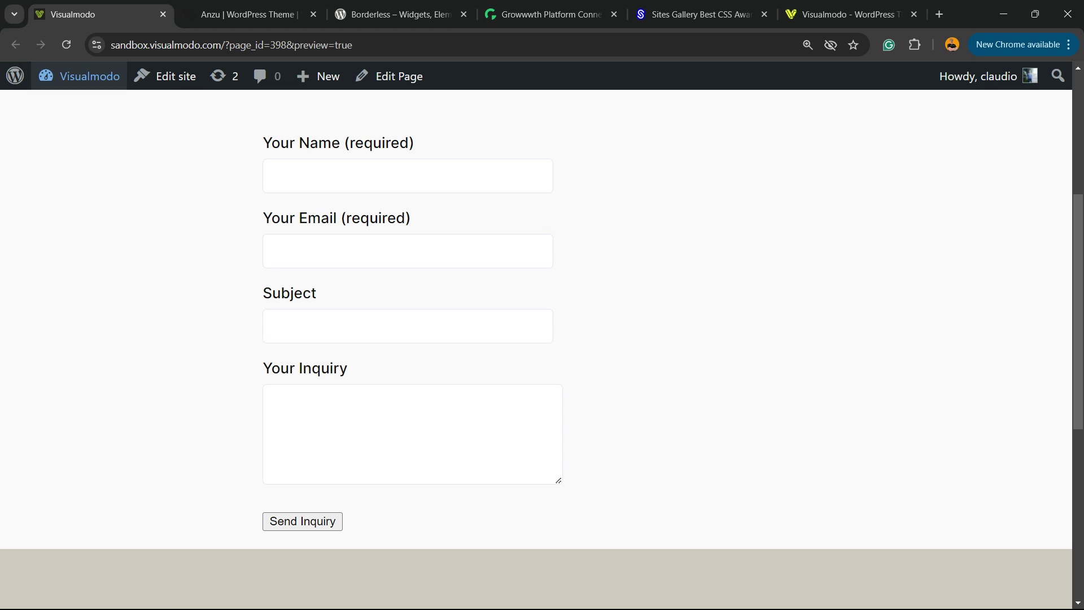
- Go to the WordPress admin dashboard and open the page for adding new plugins
mouse_move(79, 76)
click(67, 107)
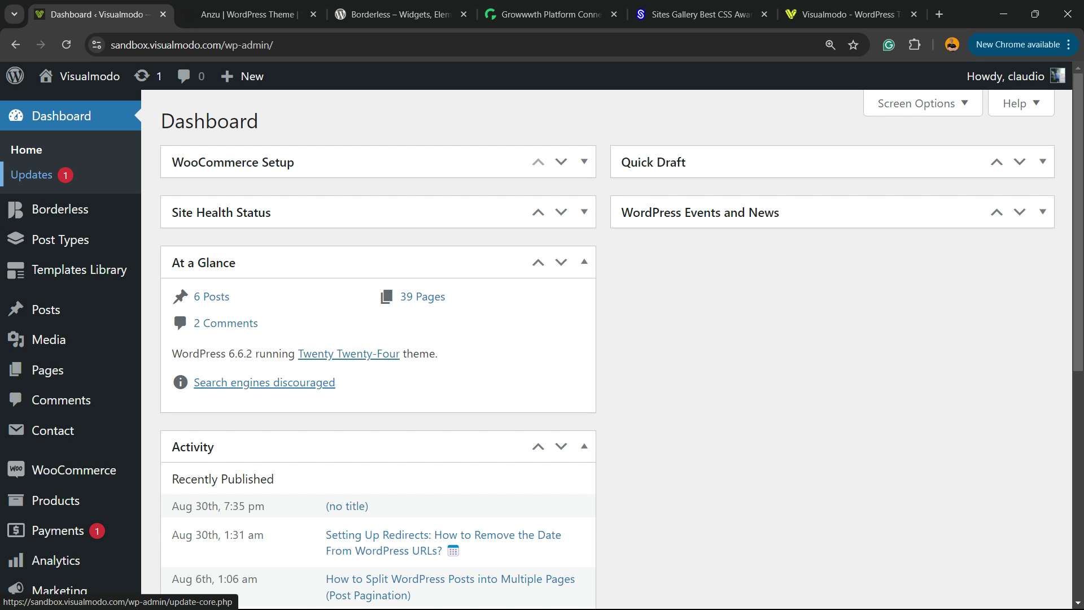
scroll(56, 269, down, 3)
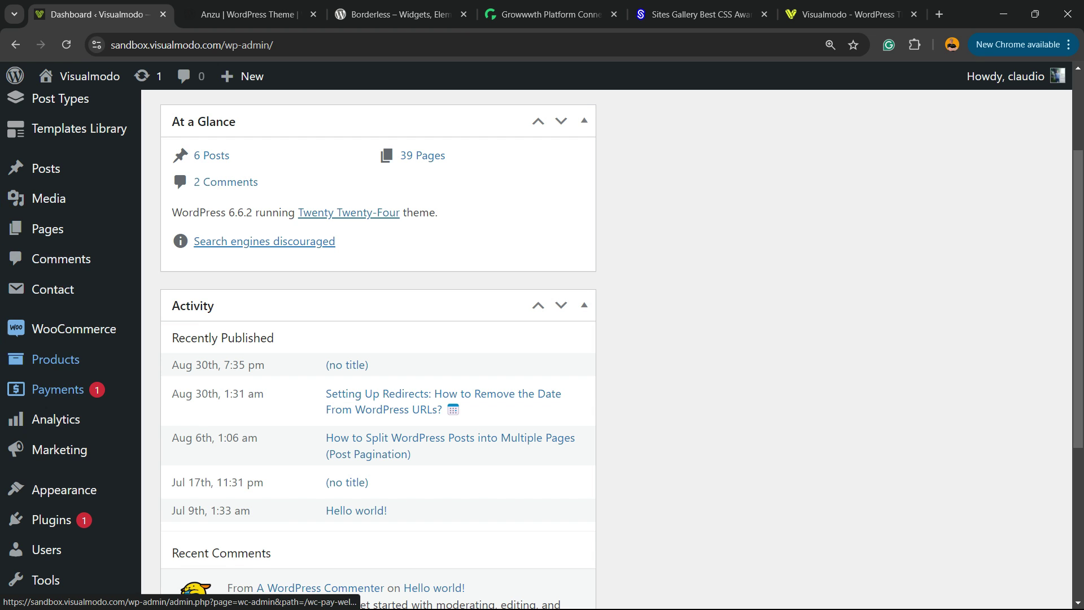
mouse_move(51, 519)
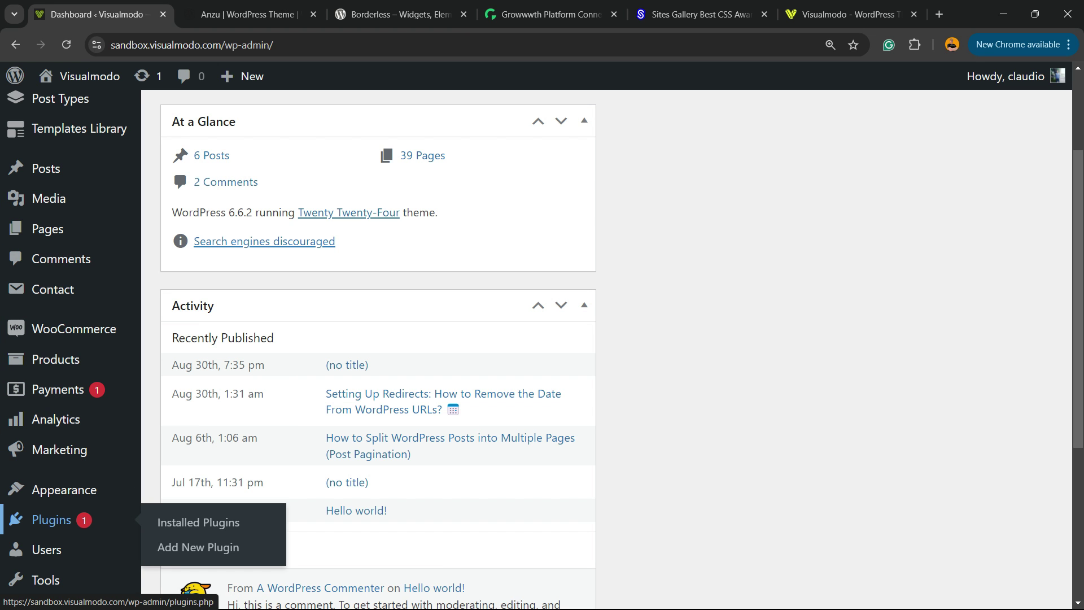
click(197, 547)
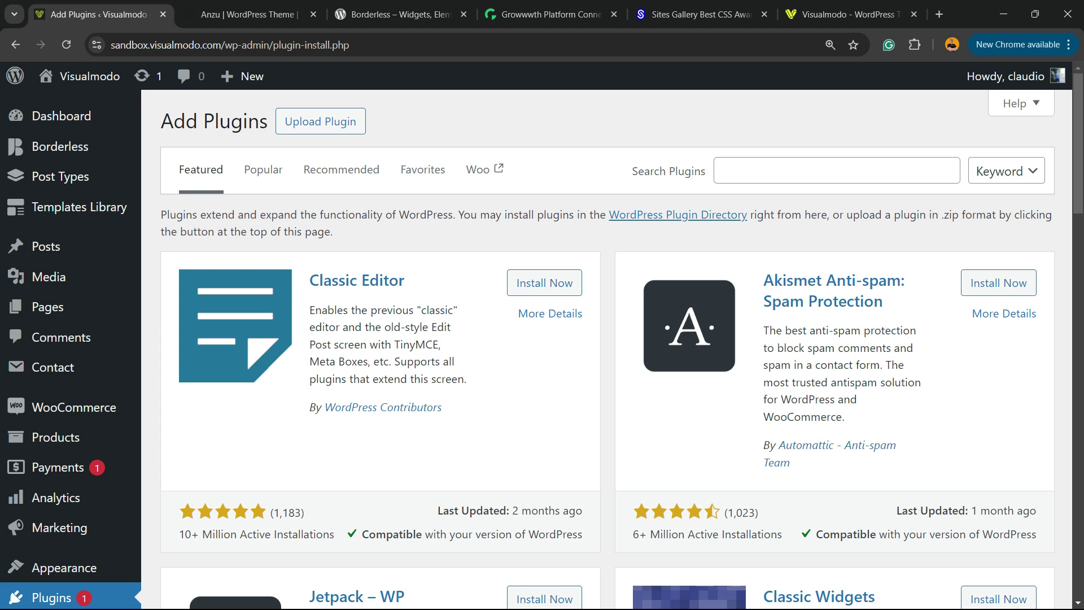
- Search the plugins for "Ultimate Addons for Contact Form 7", then install and activate that plugin
drag(631, 171, 706, 171)
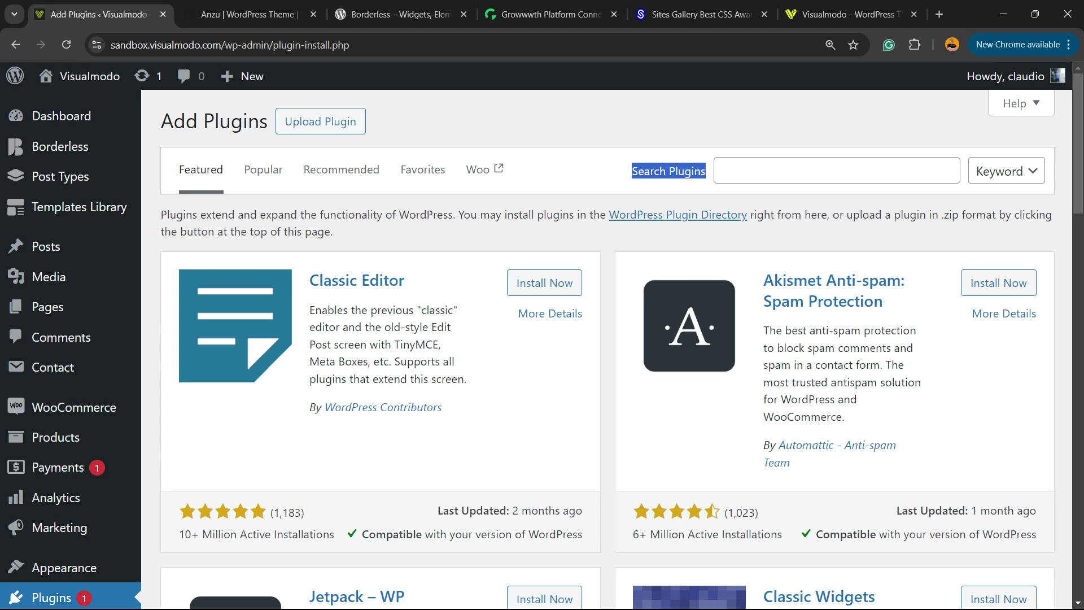
click(837, 170)
text(Ultimate Addons for Contact Form 7)
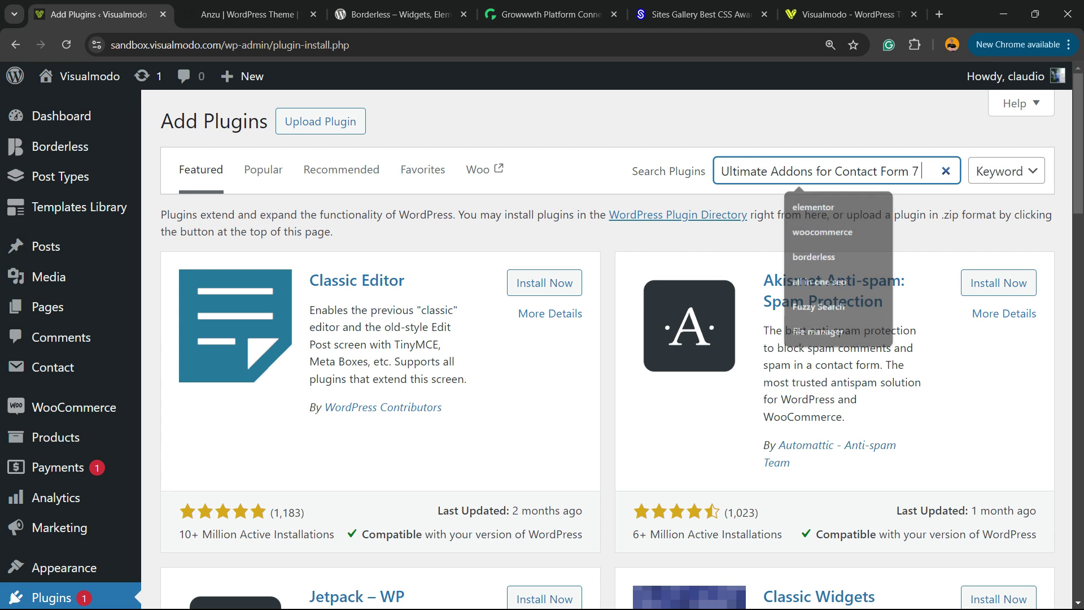
double_click(745, 171)
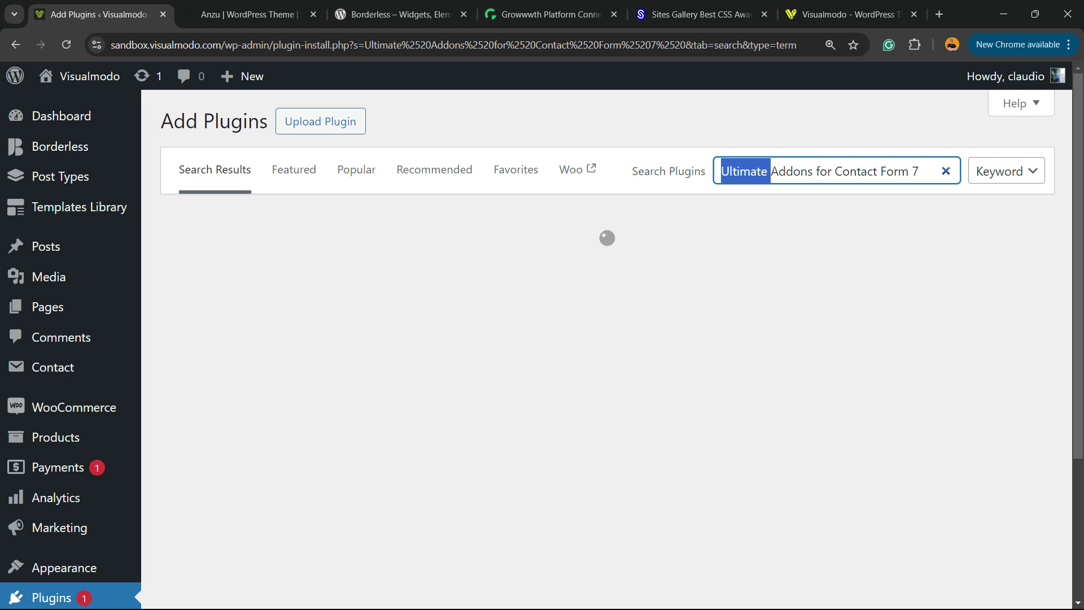
double_click(778, 171)
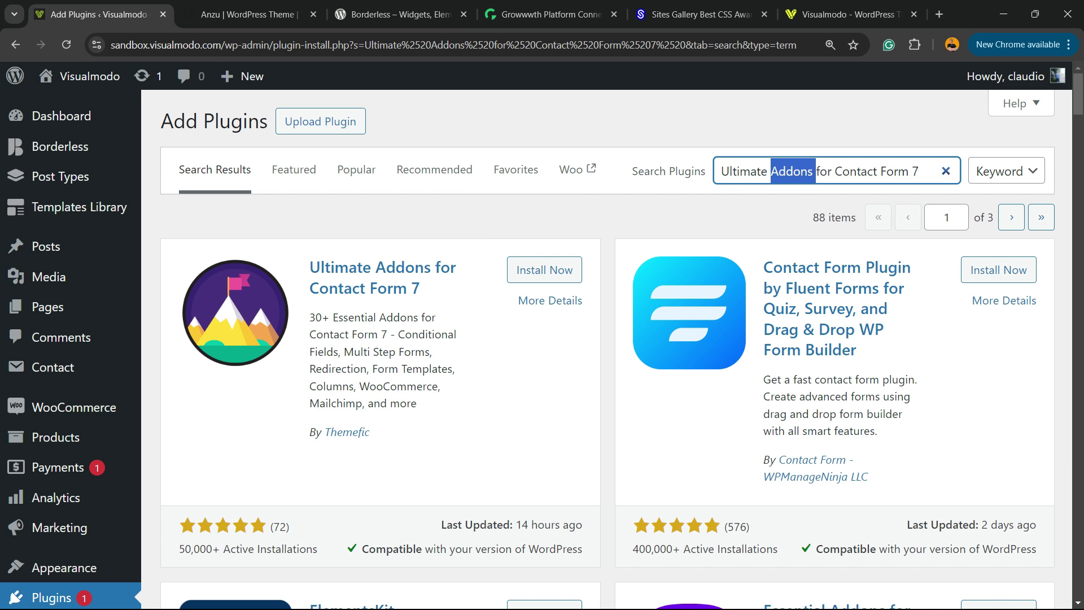
click(544, 269)
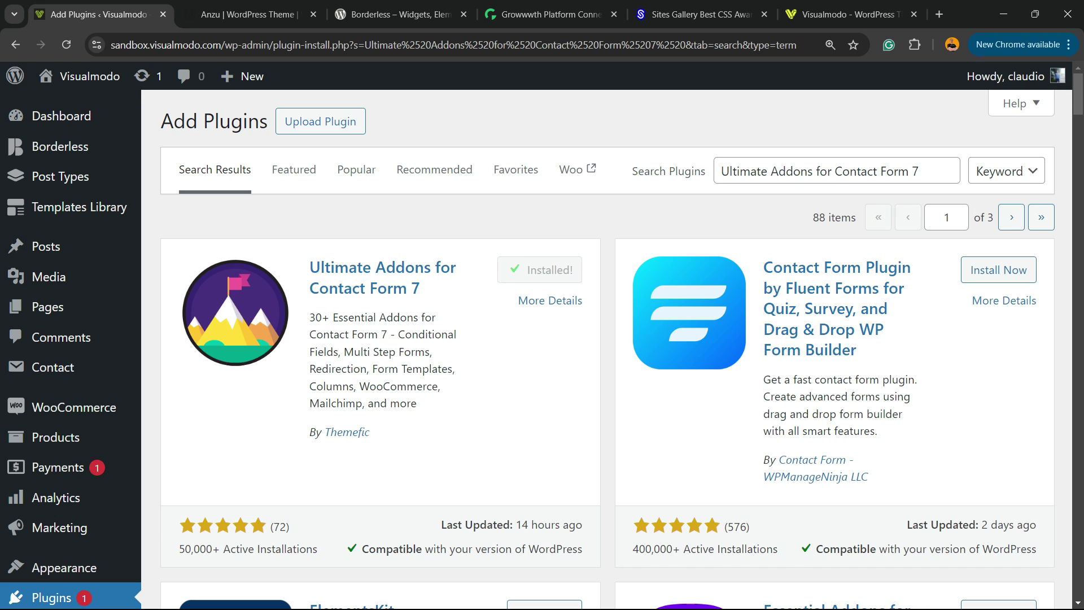
click(552, 269)
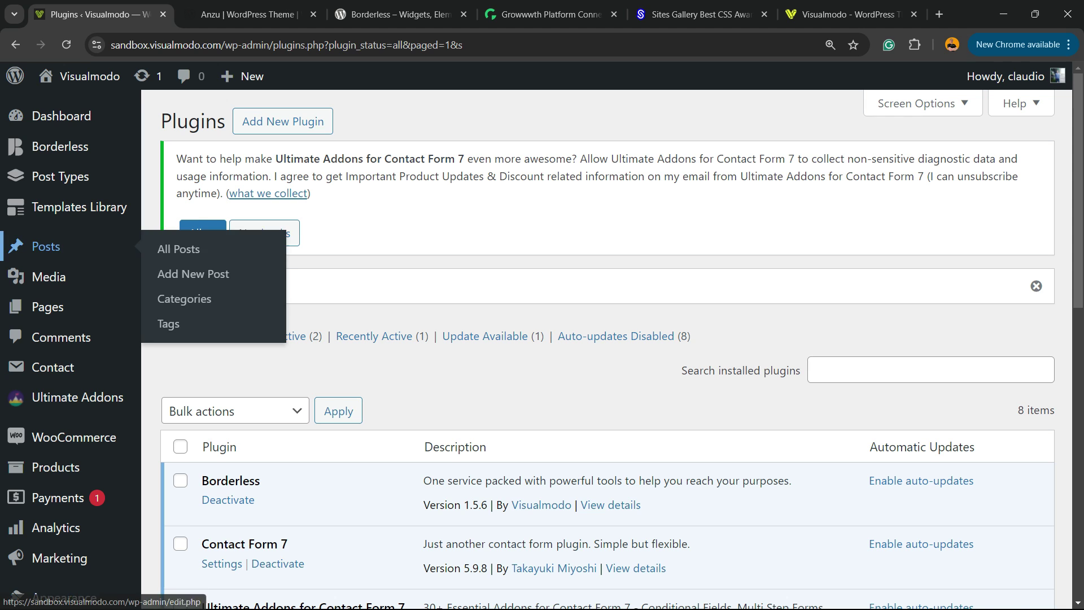
- Start the Ultimate Addons setup wizard and advance to its addon selection stage
mouse_move(78, 398)
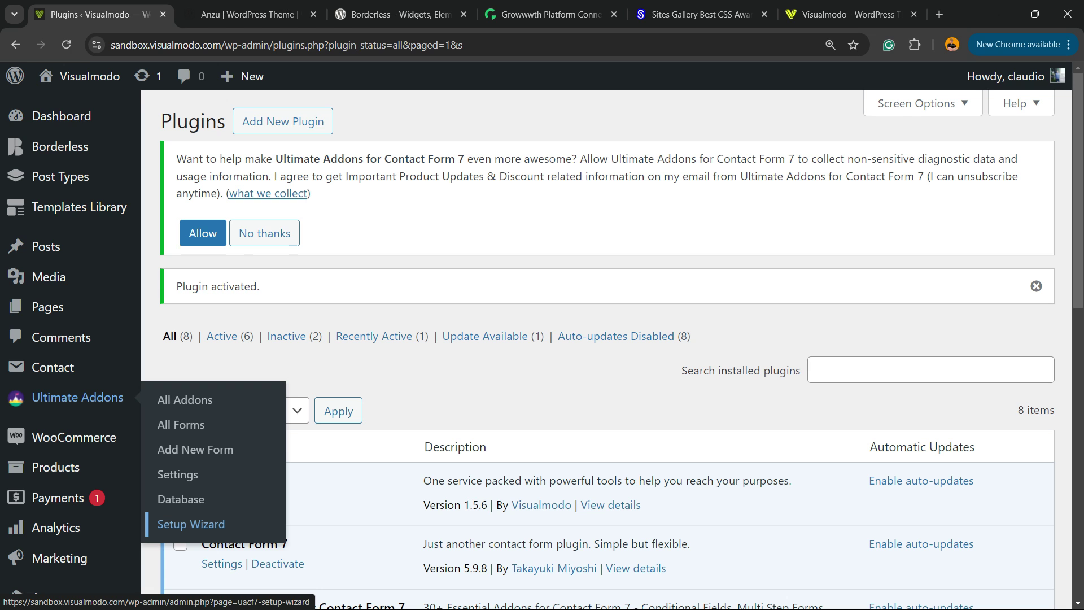
click(191, 524)
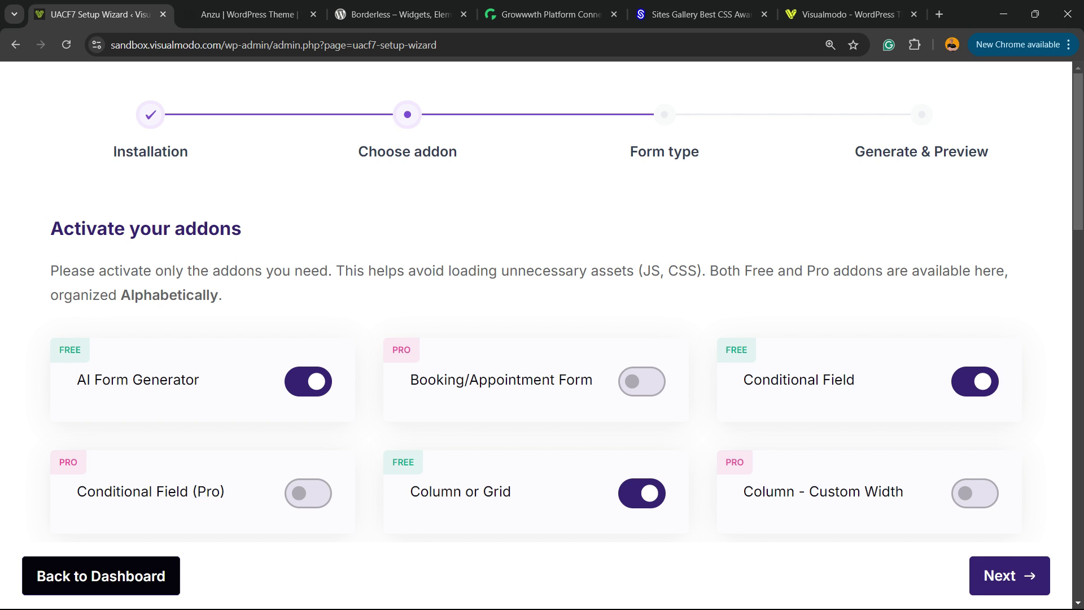
click(308, 381)
click(974, 381)
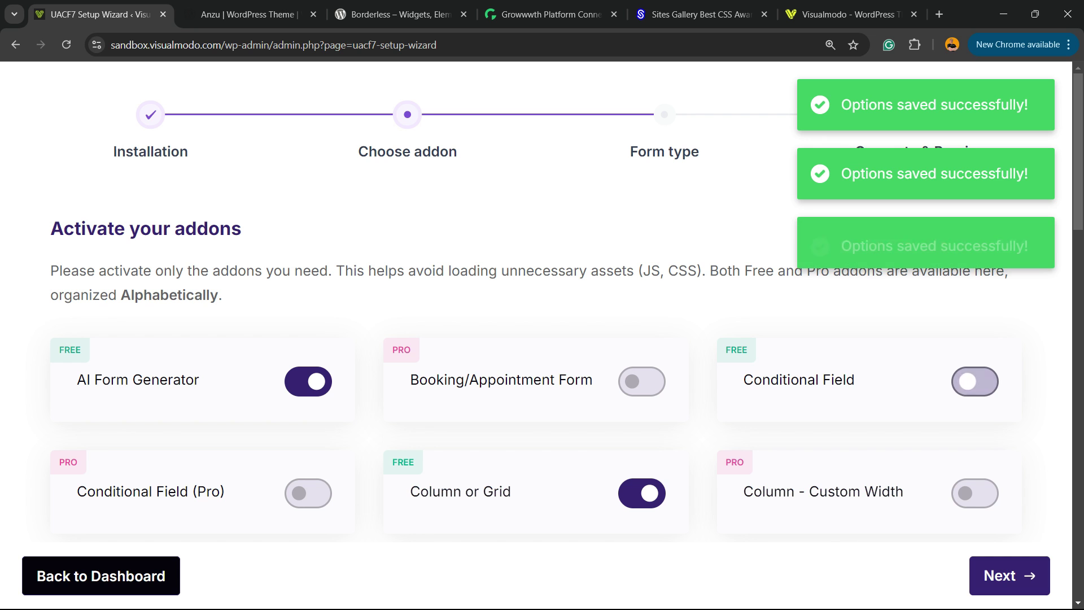
double_click(736, 350)
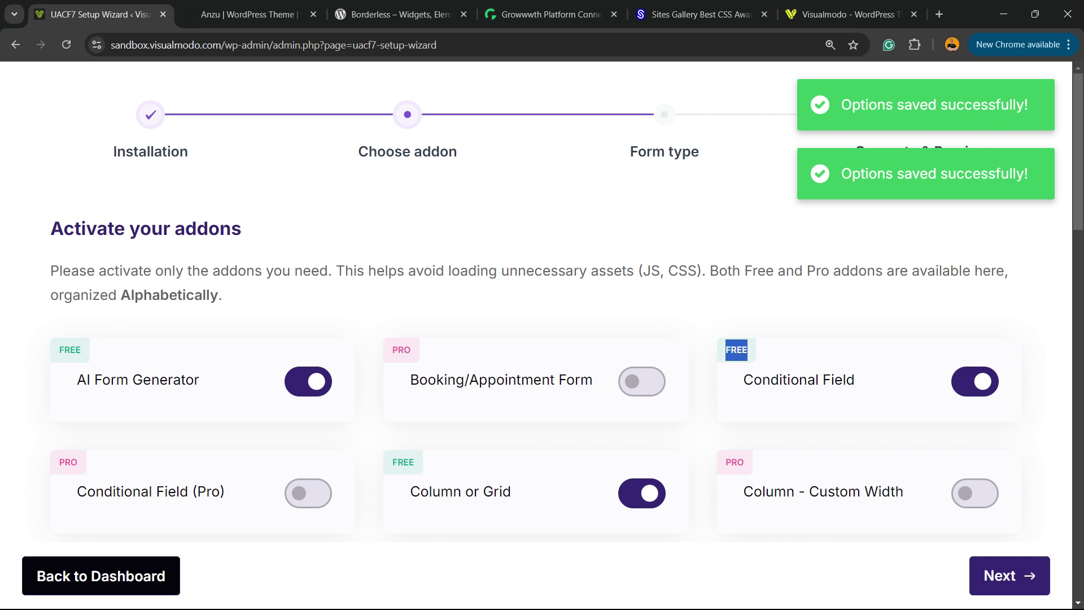
- Review the complete list of free and pro addons, and continue to the wizard's form type stage
scroll(542, 305, down, 3)
scroll(542, 305, down, 3)
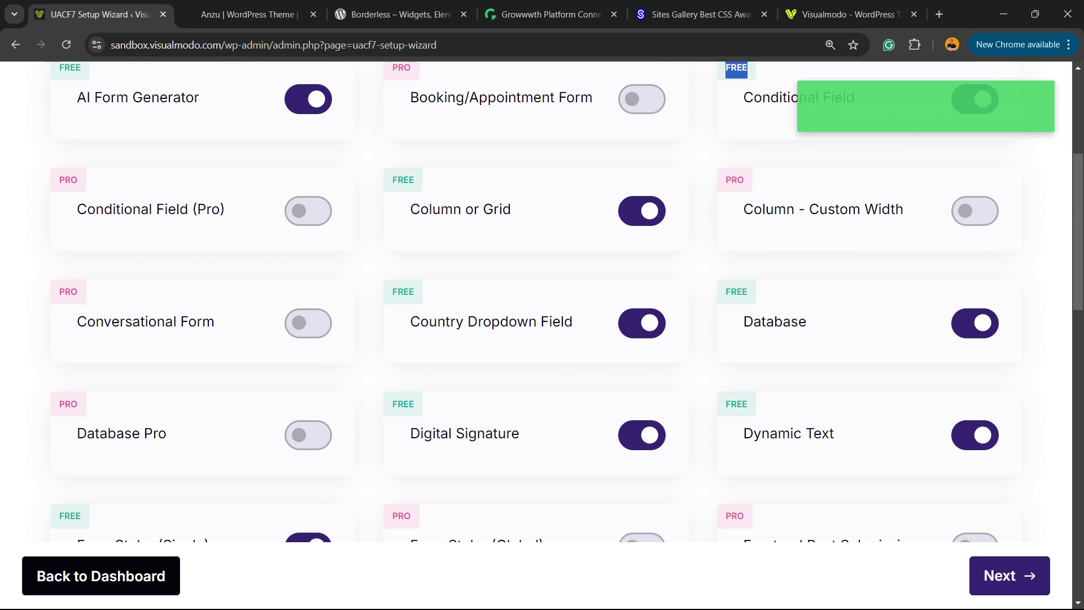
scroll(542, 304, down, 5)
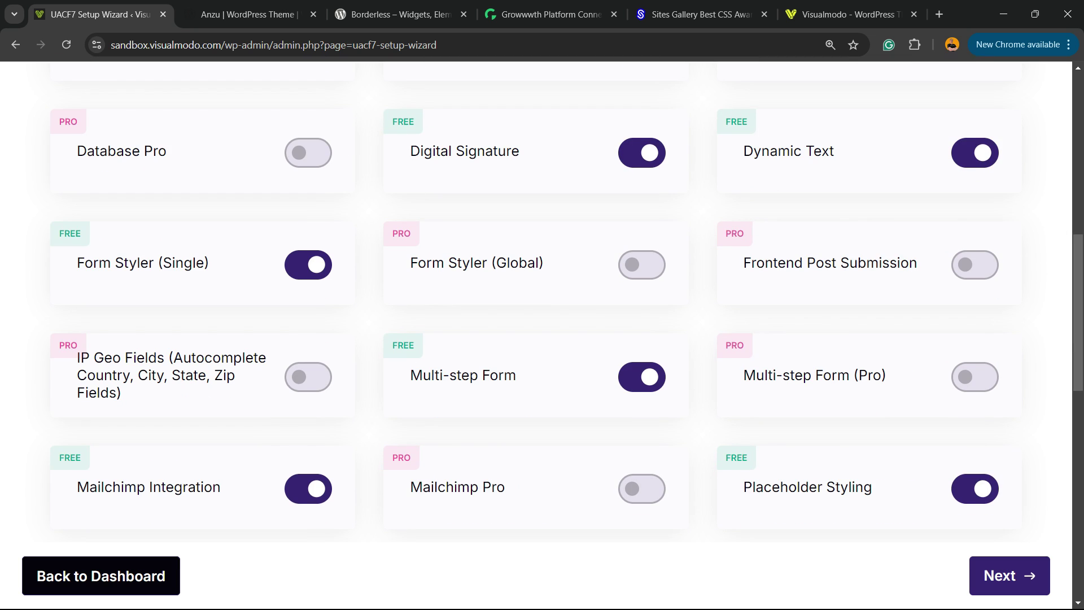
scroll(542, 305, down, 5)
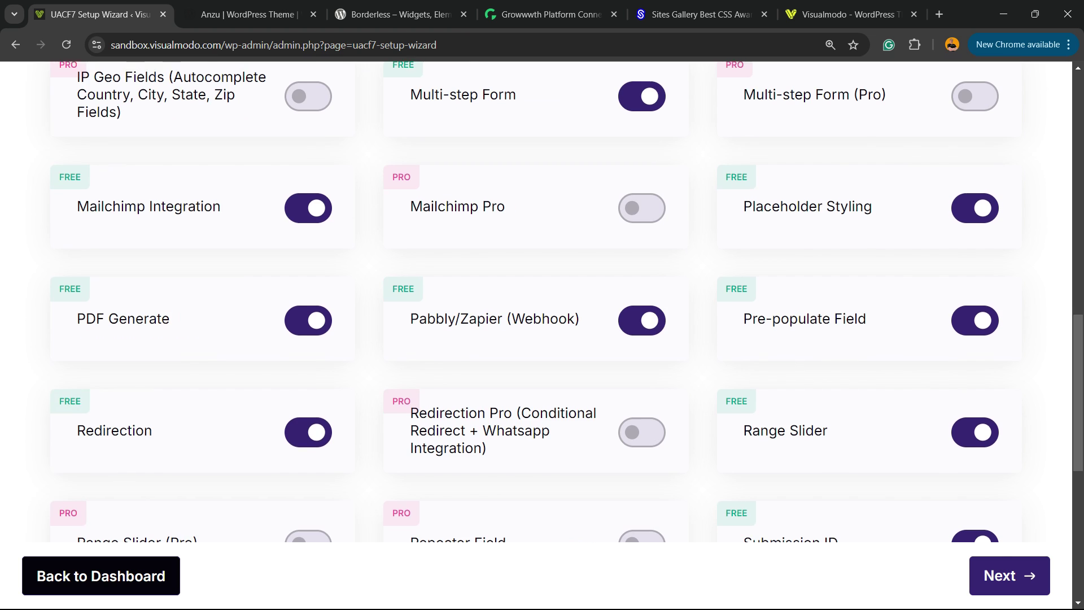
scroll(542, 305, down, 7)
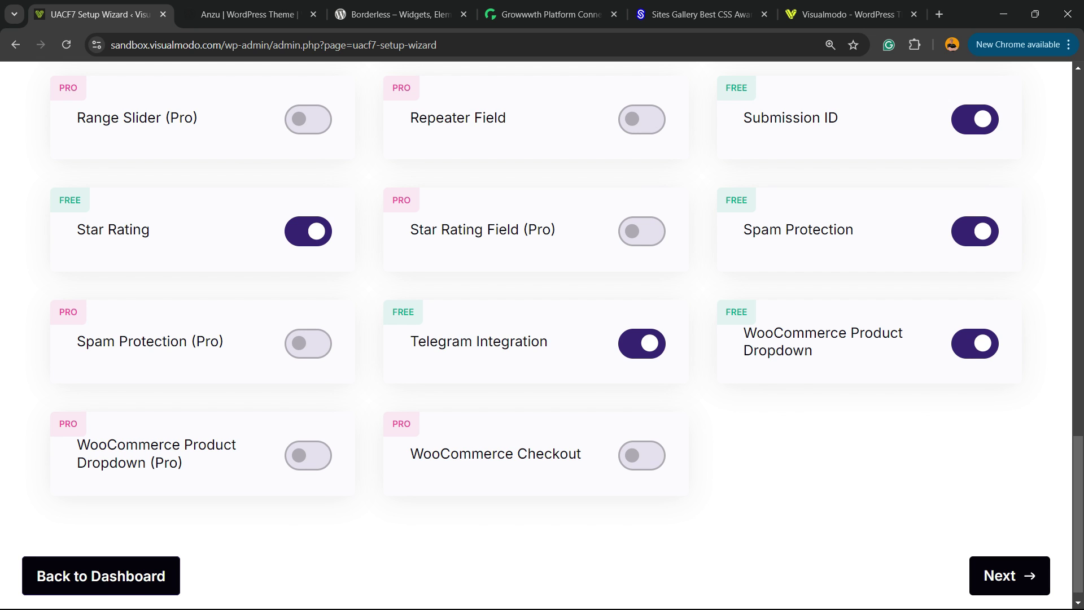
click(1009, 575)
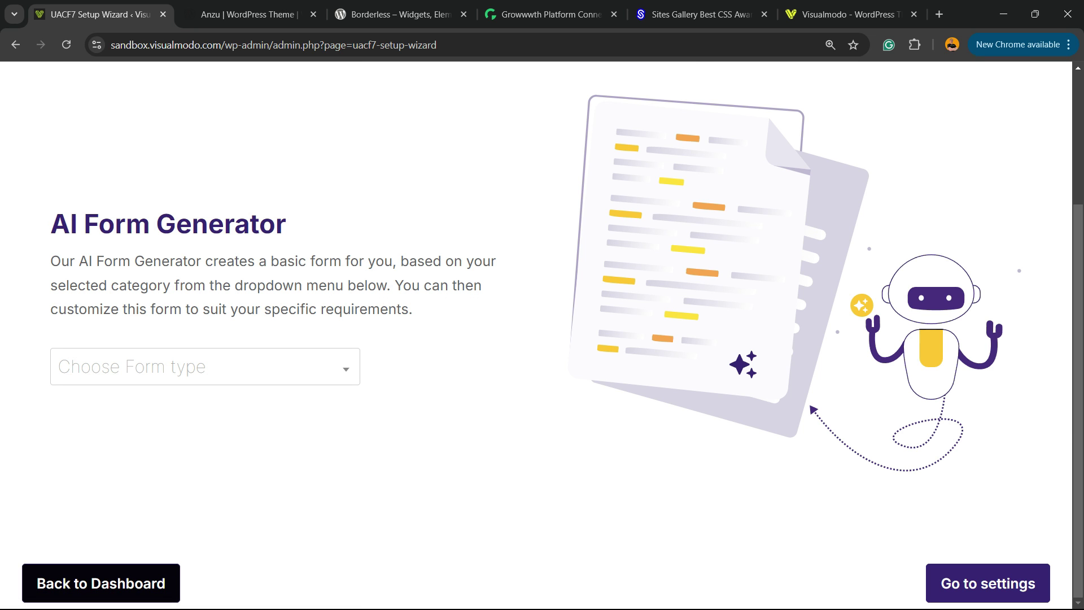
- Generate an Inquiry form with the AI Form Generator and create the contact form from the generated code
triple_click(119, 224)
click(205, 367)
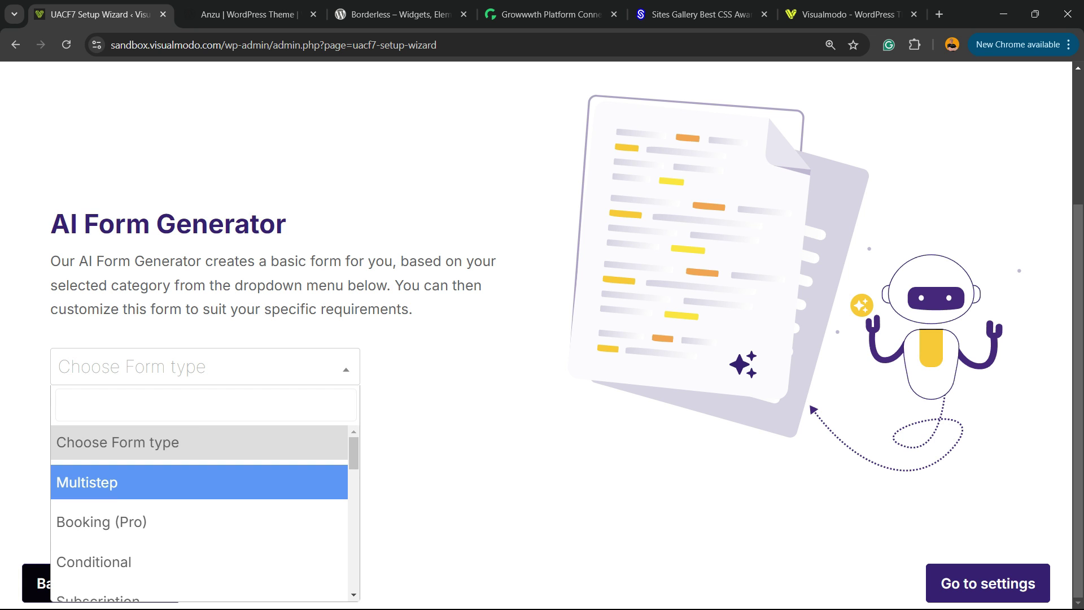
scroll(200, 508, down, 5)
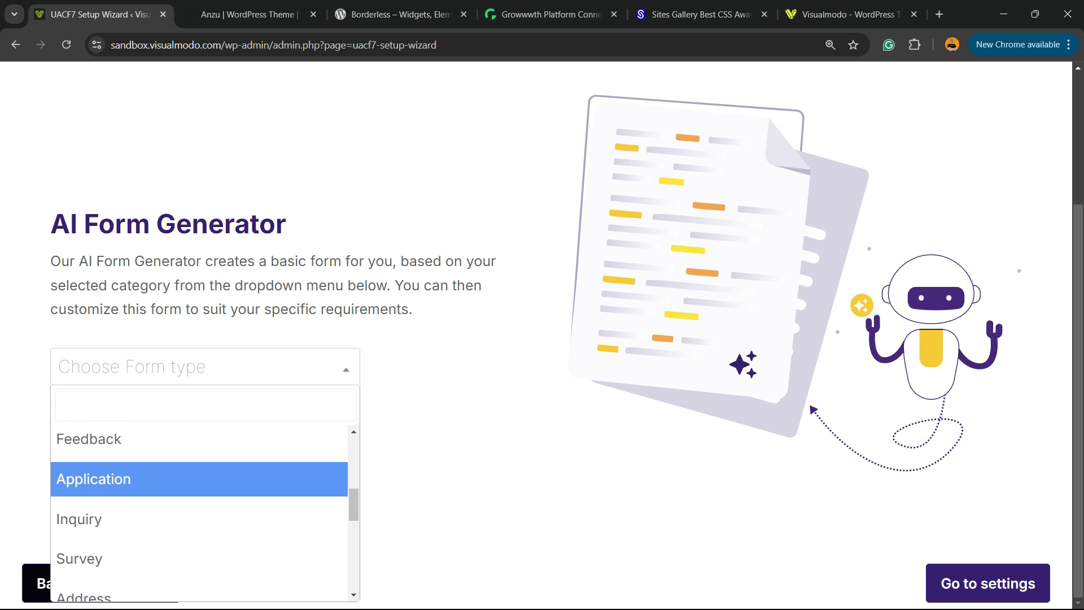
click(199, 519)
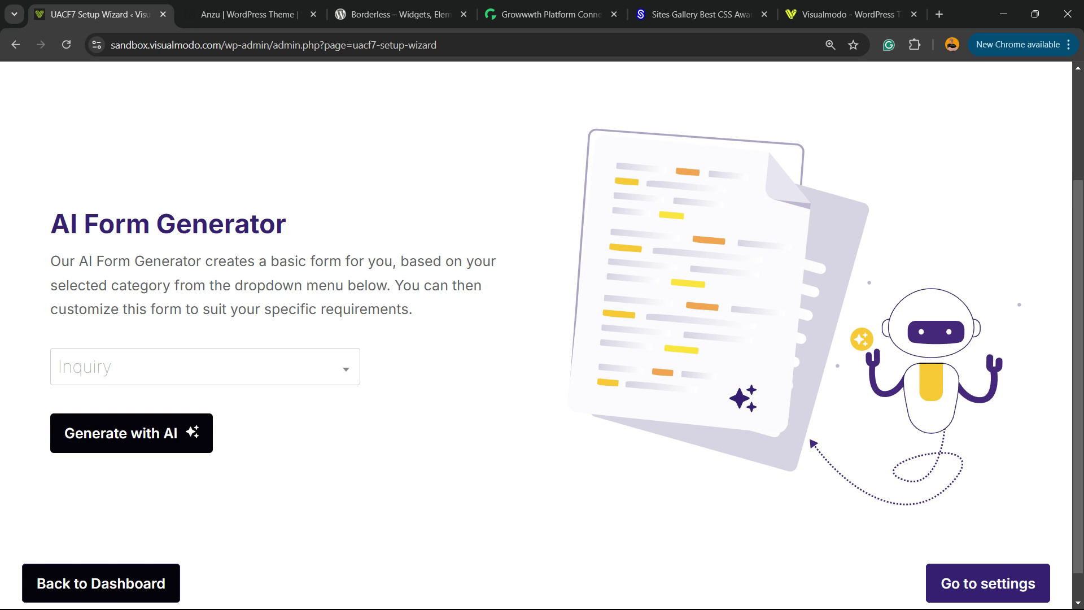
click(131, 433)
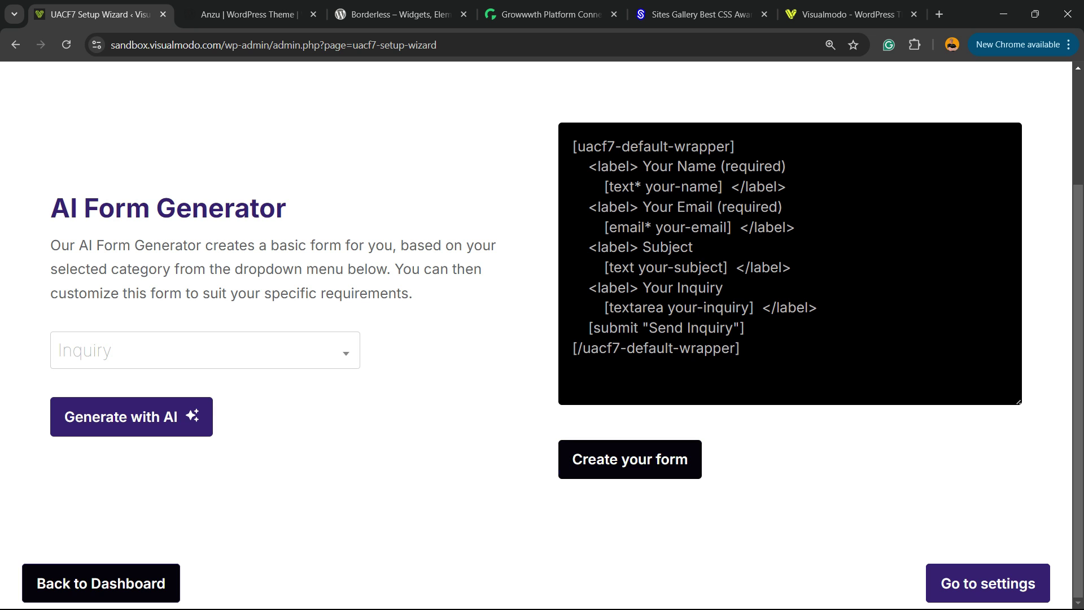
click(632, 457)
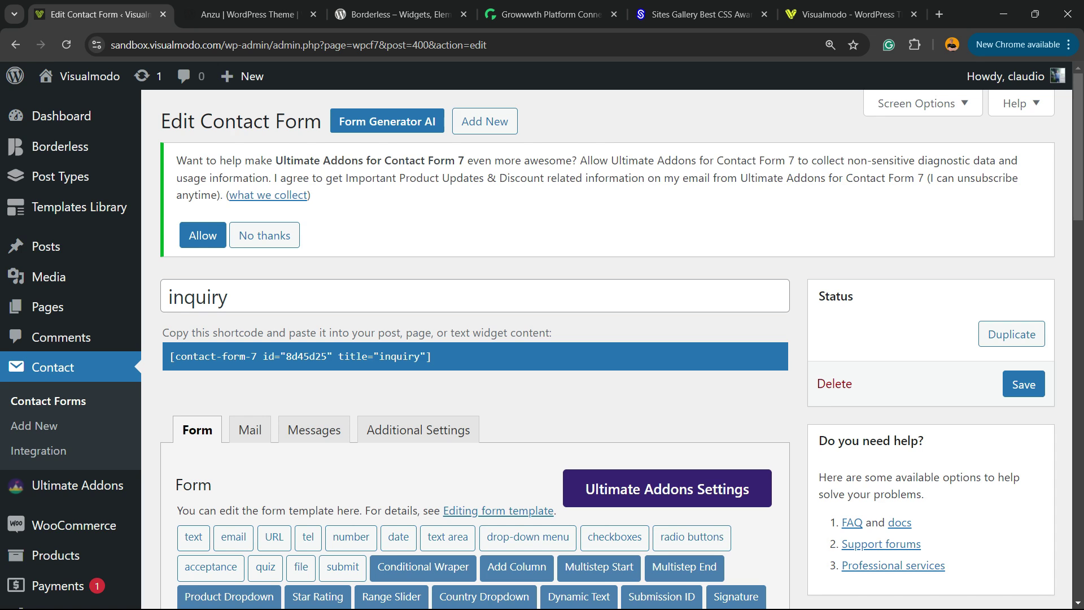
- Select the shortcode of the new inquiry contact form for copying
scroll(541, 362, down, 5)
scroll(542, 362, up, 5)
click(292, 354)
key(ctrl+c)
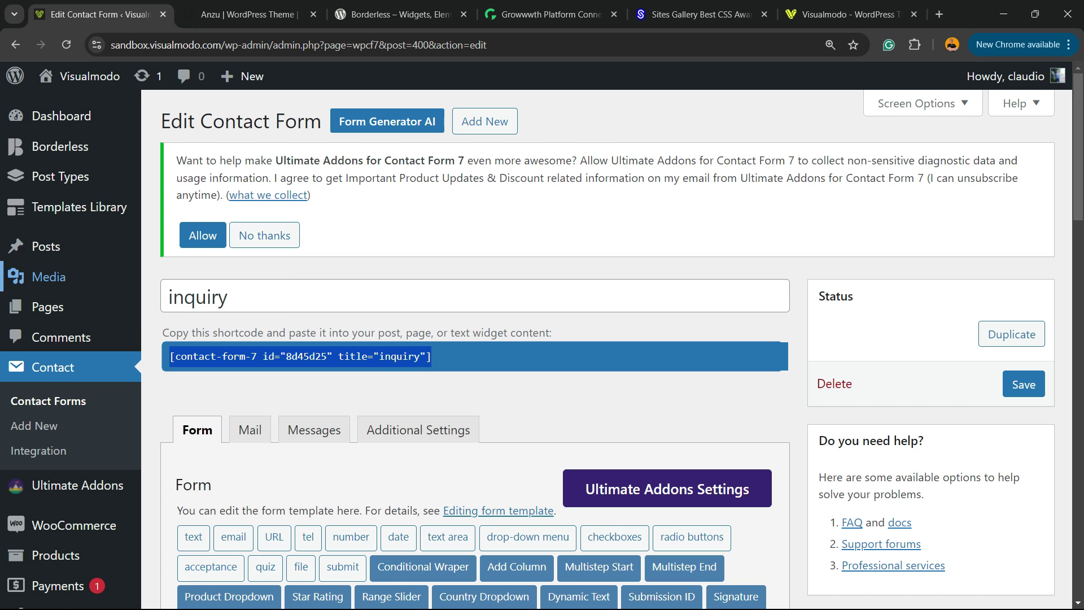
- Create a new page in a separate browser tab and paste the shortcode [contact-form-7 id="8d45d25" title="inquiry"] into its body
mouse_move(48, 307)
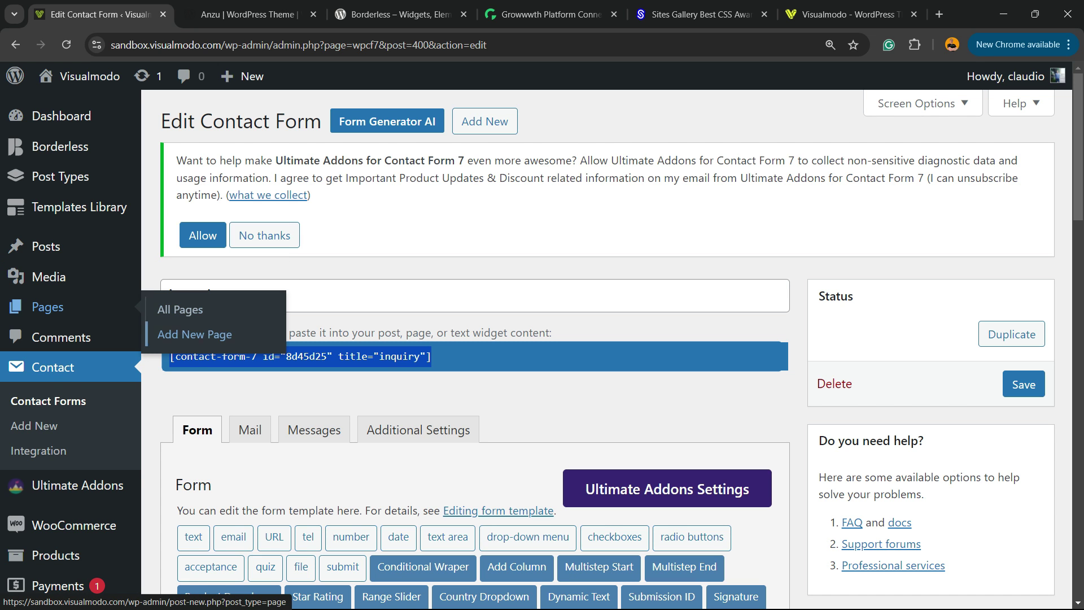
right_click(206, 334)
click(242, 342)
click(220, 15)
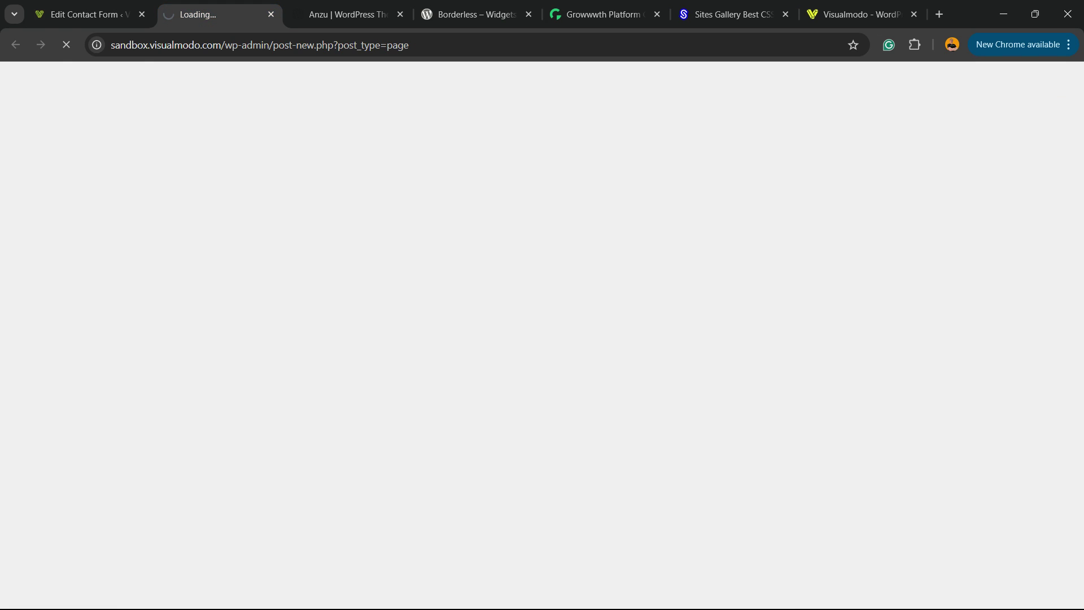
click(345, 15)
click(220, 15)
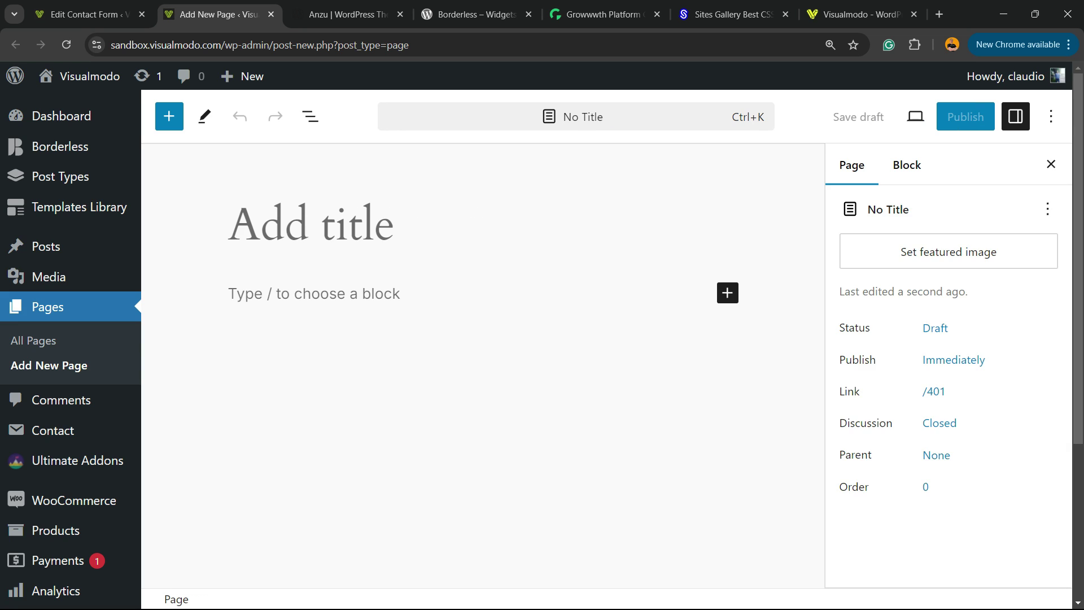
click(314, 294)
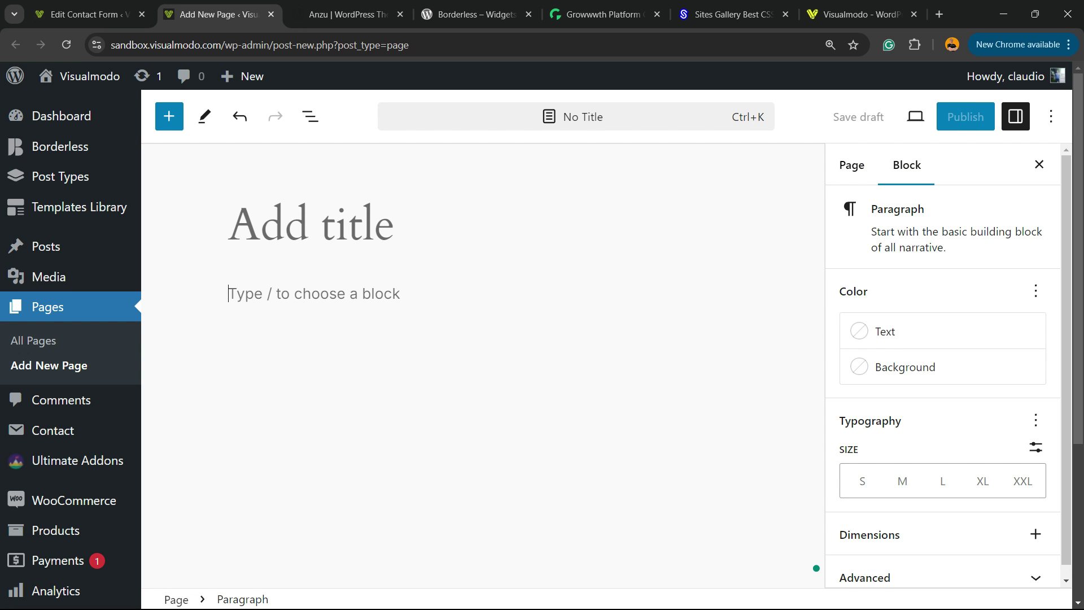
key(ctrl+v)
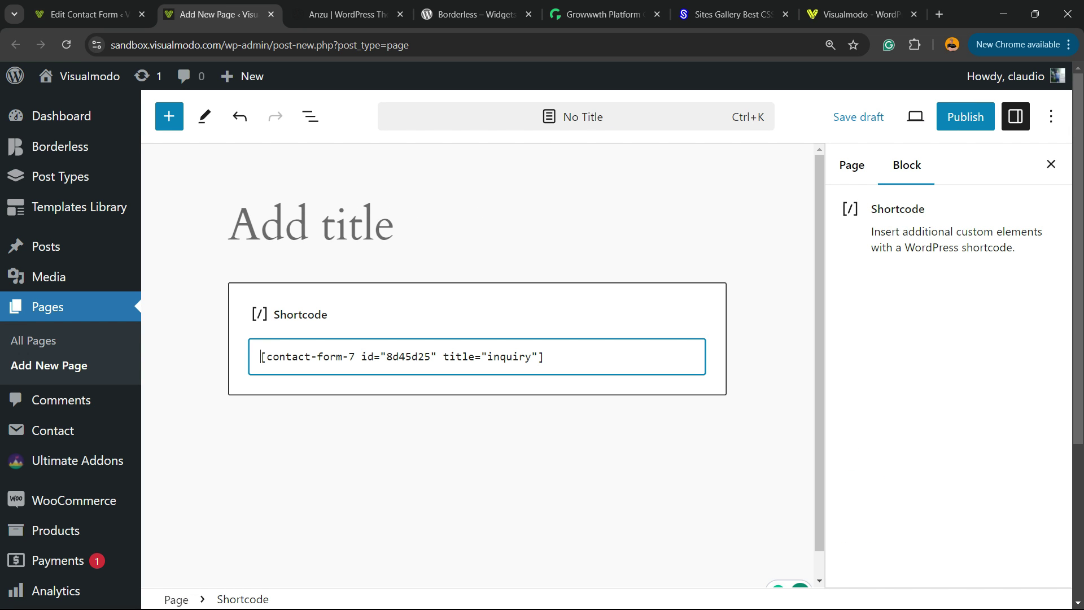
- Publish the untitled page containing the inquiry form's shortcode block
triple_click(393, 356)
click(771, 361)
click(476, 316)
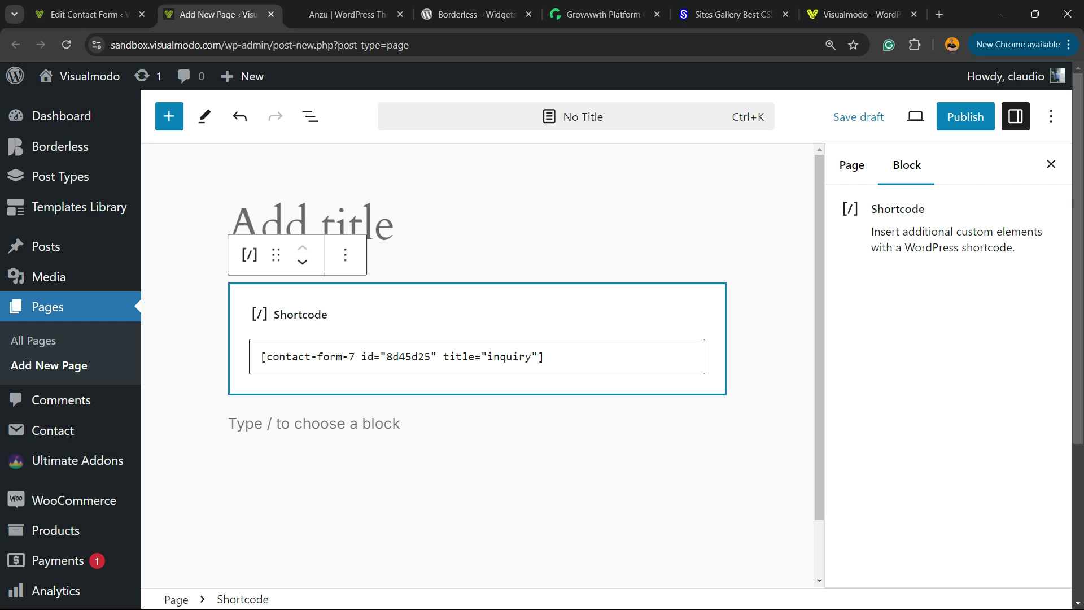
click(965, 117)
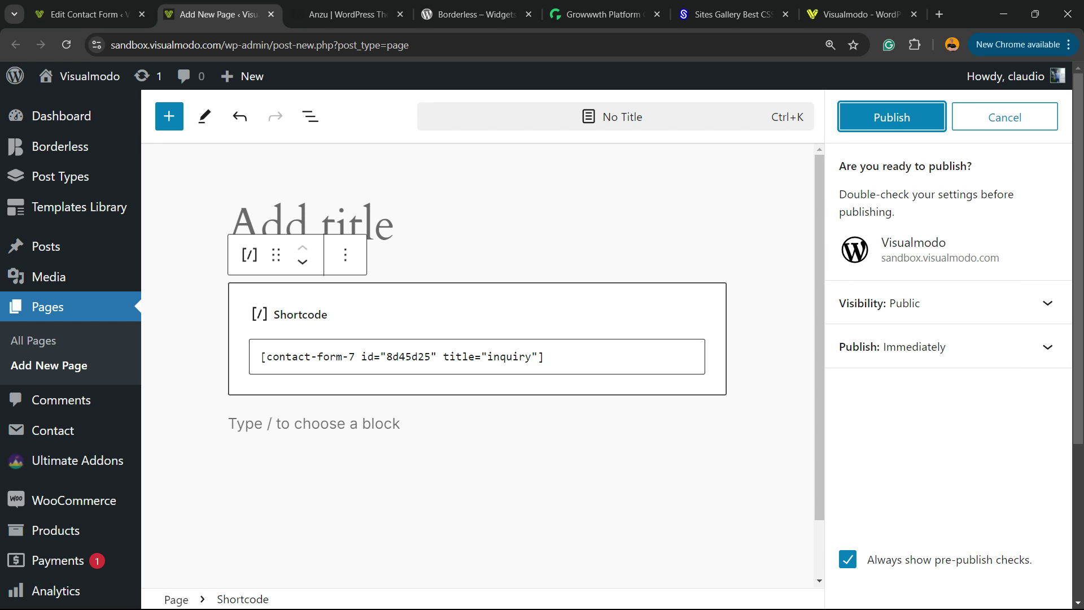
click(888, 117)
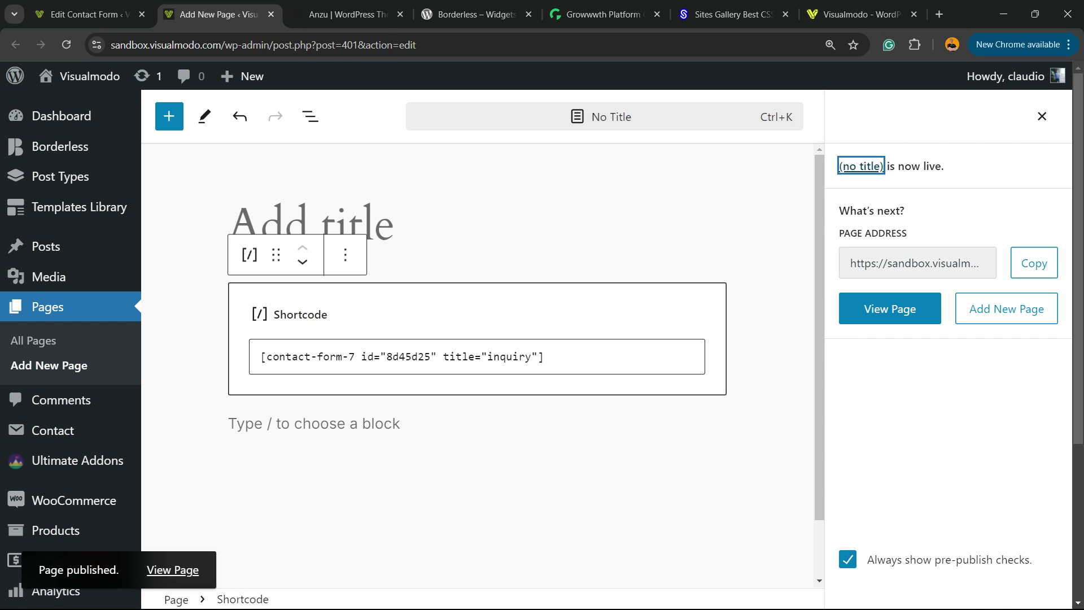
- View the published page and examine the inquiry form from the name field down to the Send Inquiry button
click(890, 308)
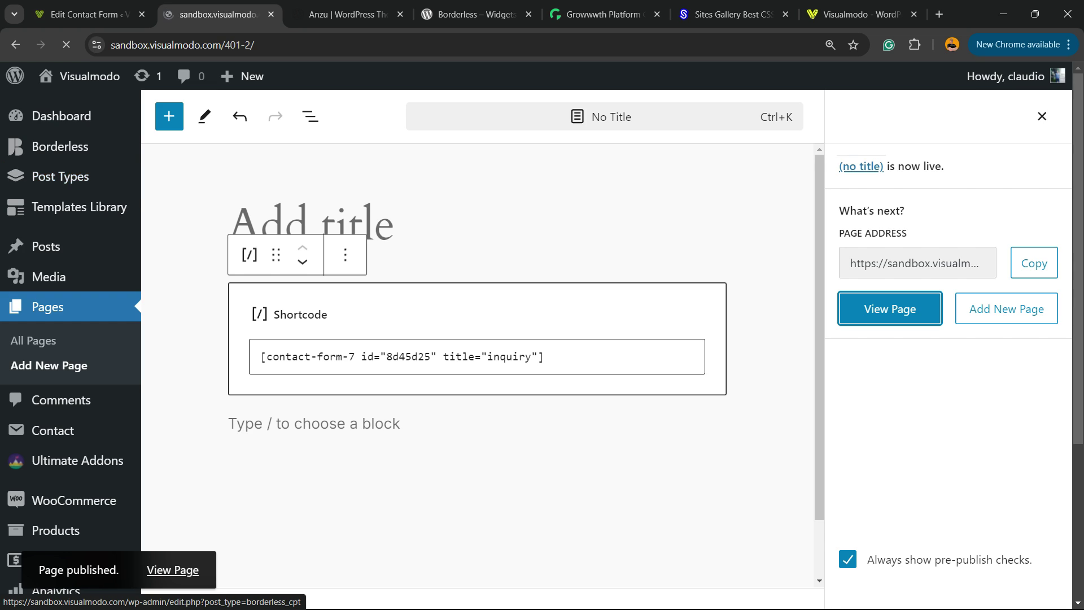
scroll(541, 338, down, 5)
scroll(542, 339, down, 3)
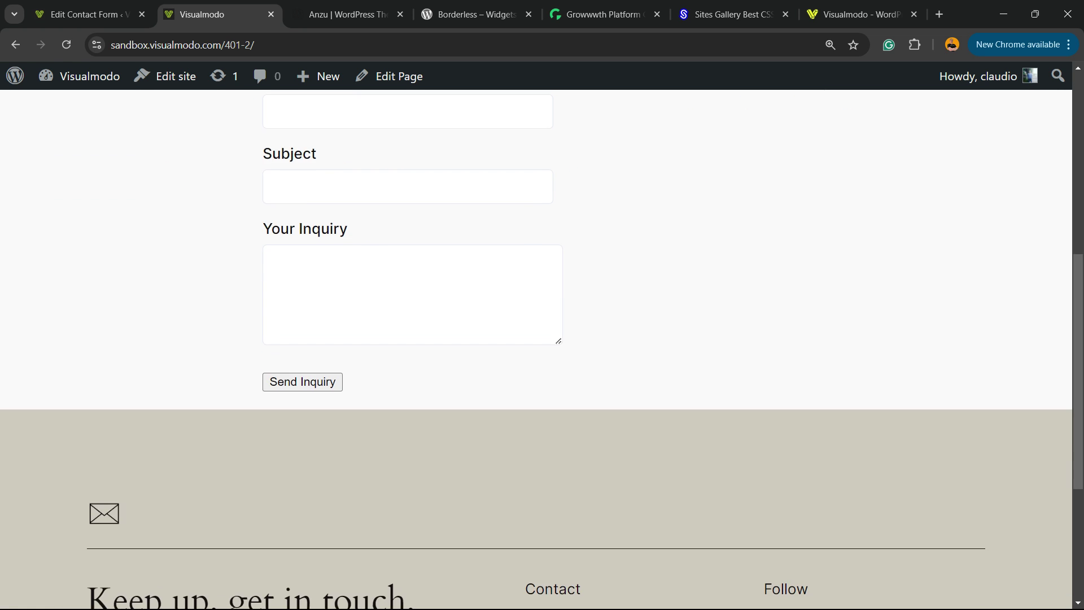
scroll(542, 338, up, 5)
scroll(541, 338, down, 5)
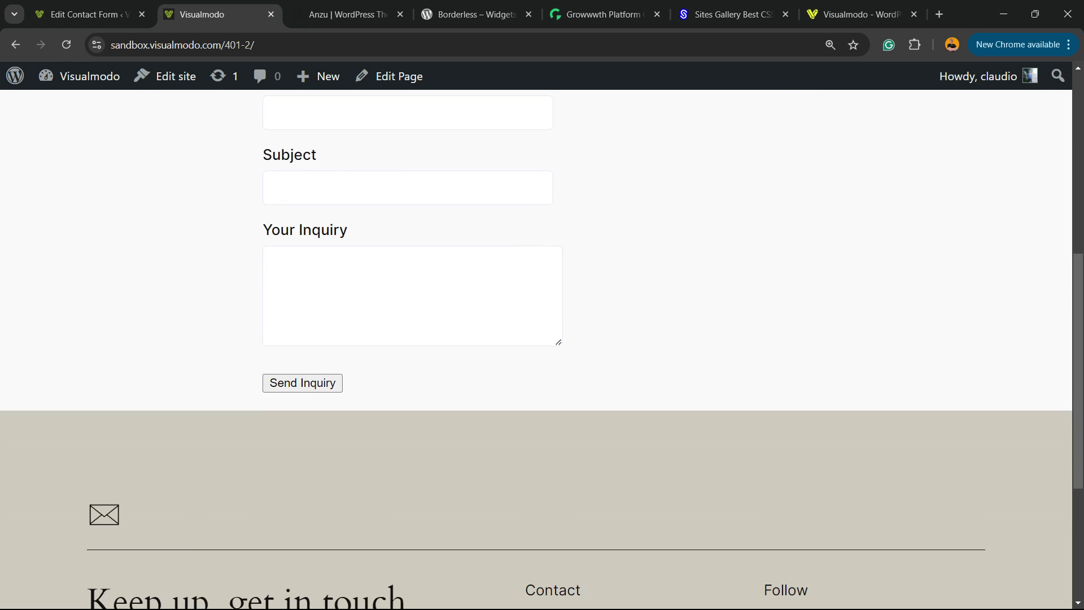
scroll(542, 339, up, 7)
scroll(541, 339, down, 5)
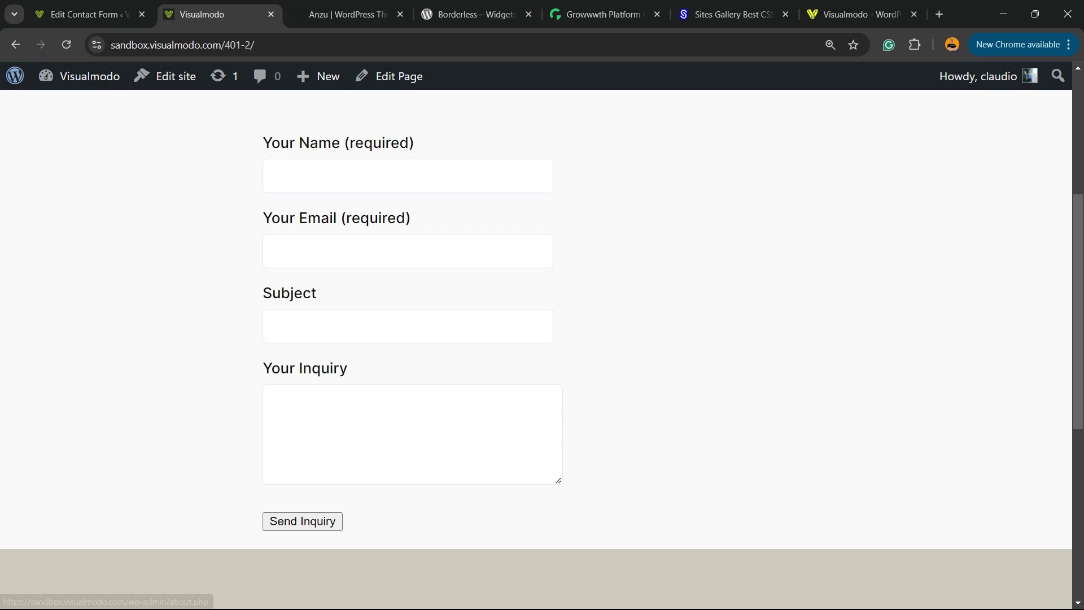
- Return to the inquiry form's editor in the other browser tab and examine its template code at 175% zoom, starting with the name label
click(85, 14)
mouse_move(47, 307)
scroll(187, 333, down, 3)
scroll(186, 333, down, 5)
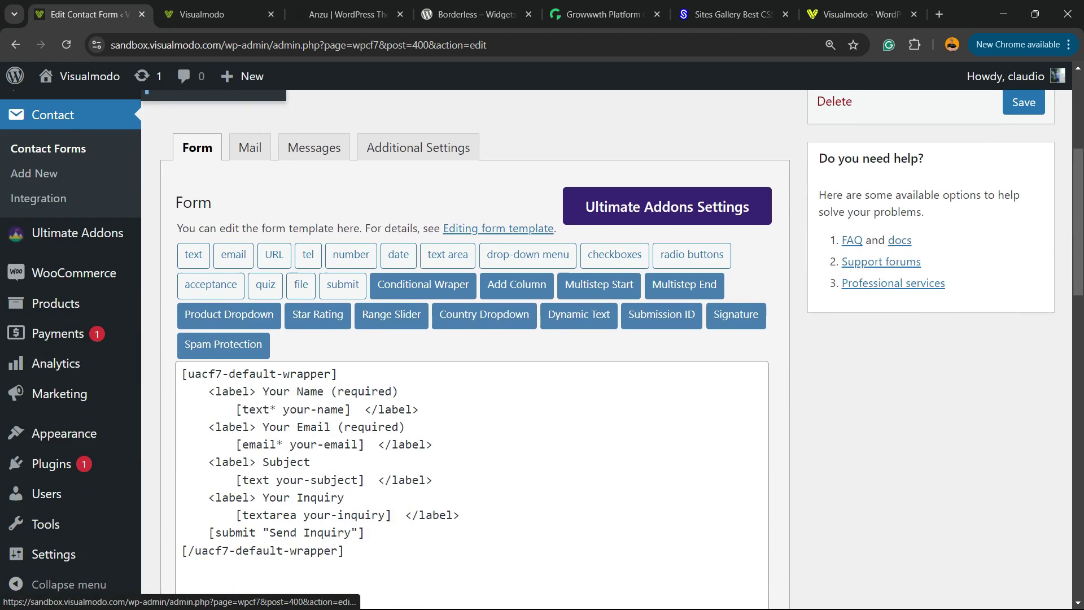
key(ctrl+plus)
key(ctrl+plus)
key(ctrl+plus)
key(ctrl+plus)
scroll(216, 271, down, 2)
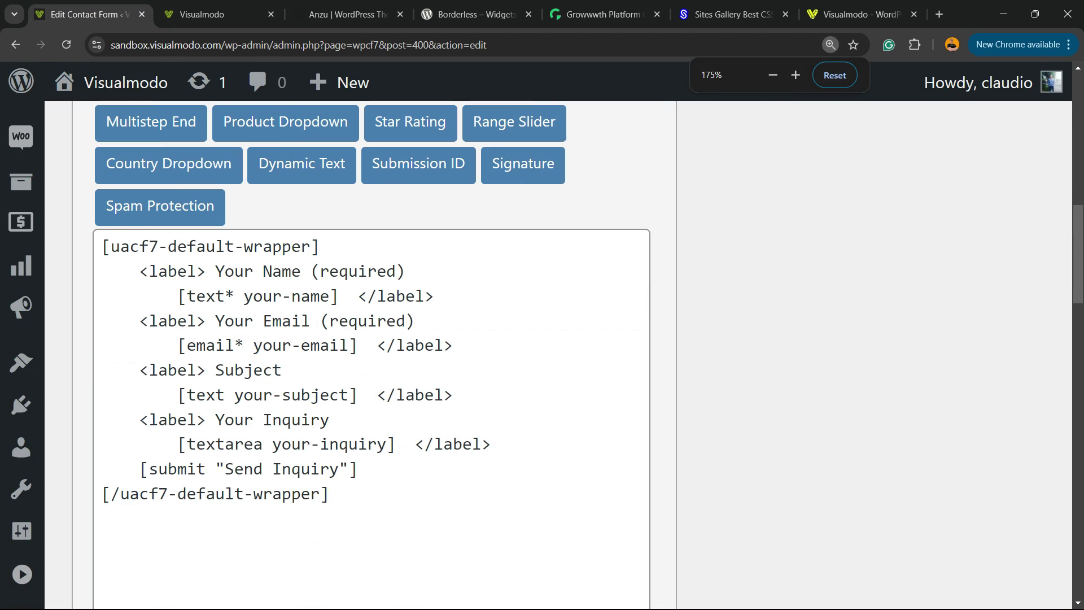
click(215, 271)
drag(215, 271, 302, 272)
- Compare the "Your Name (required)" label on the published page with the matching label text in the form template
click(209, 14)
scroll(361, 339, up, 2)
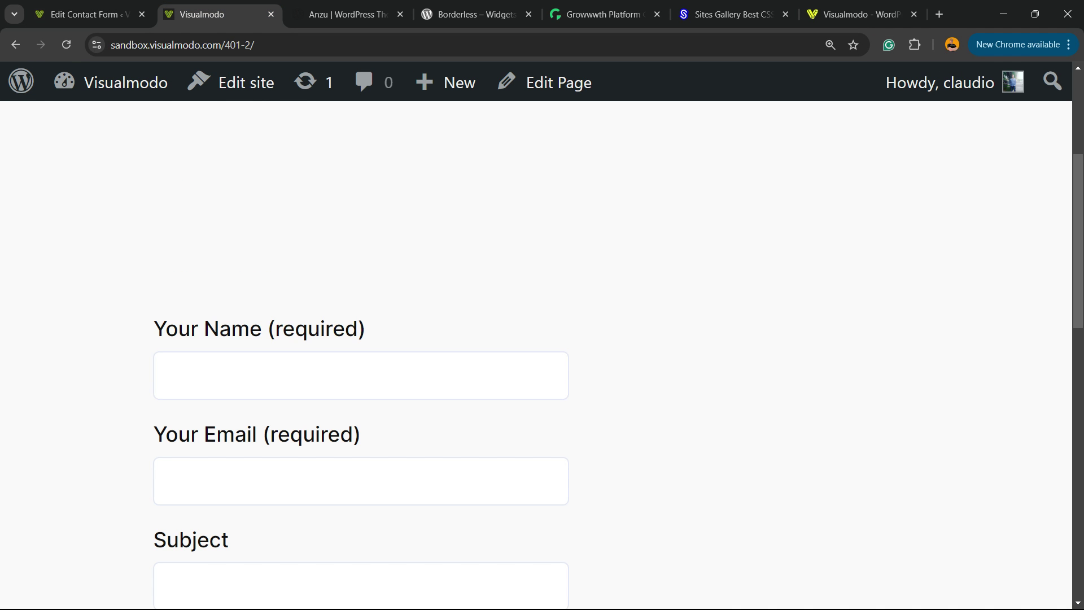
triple_click(235, 328)
click(87, 14)
click(320, 272)
drag(406, 271, 215, 271)
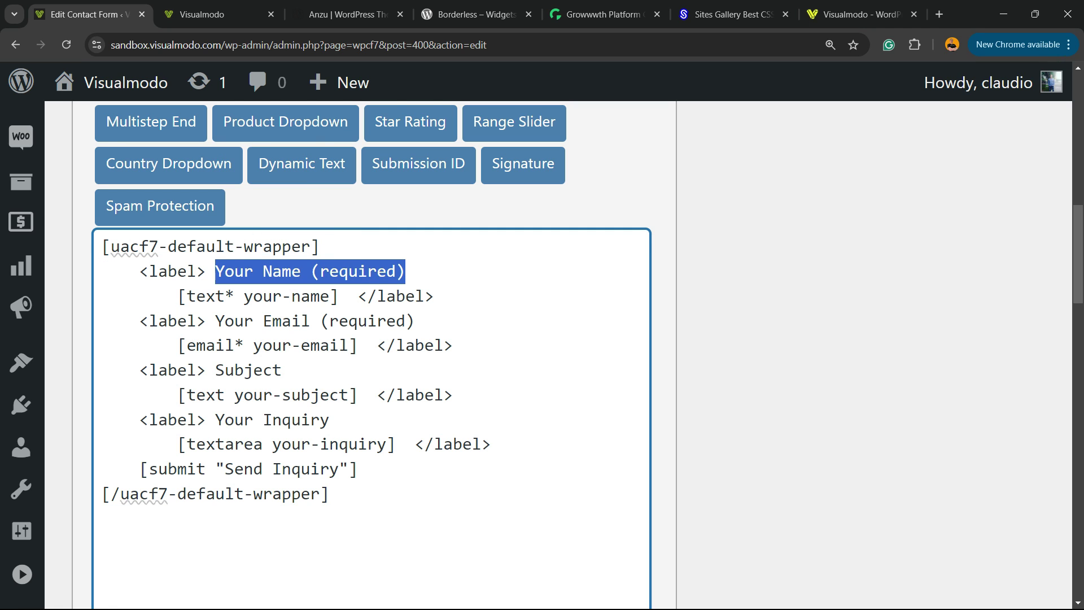
- Highlight the email and inquiry labels in the form template, and look over the form's tag options and shortcode
triple_click(286, 321)
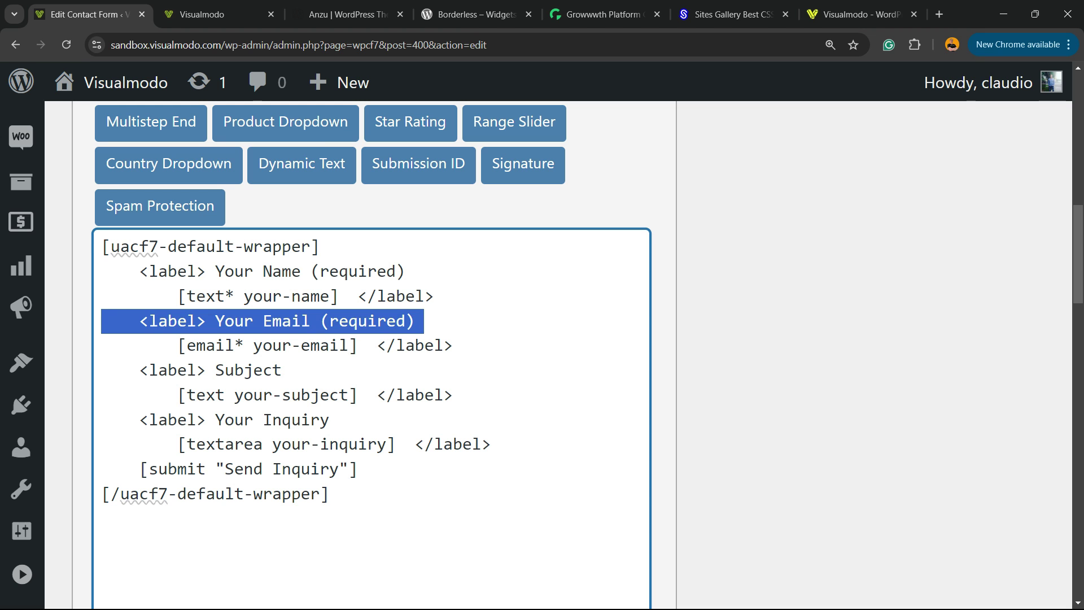
click(244, 419)
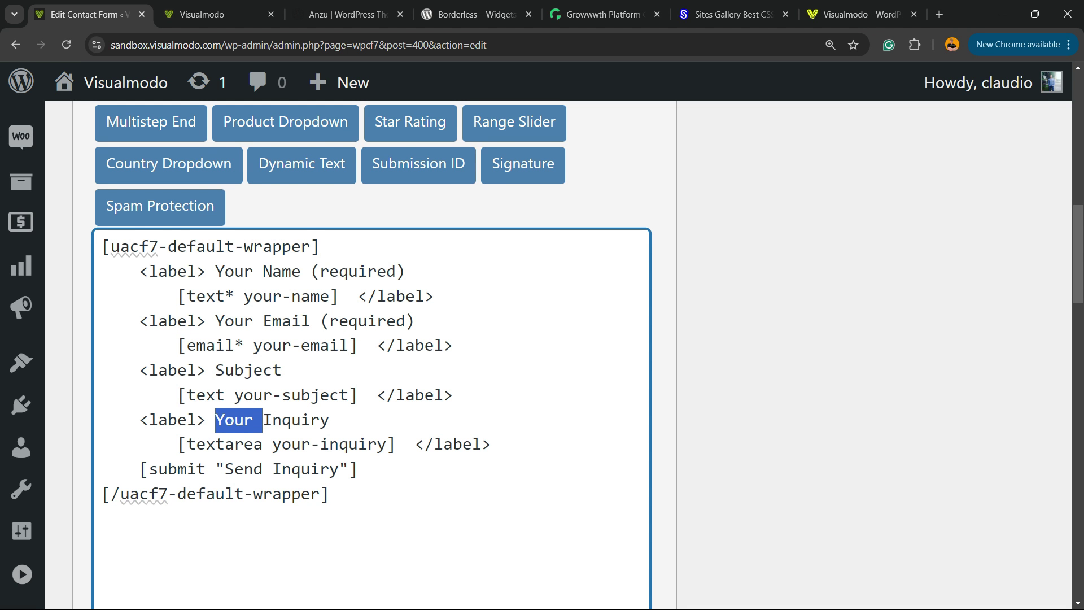
scroll(288, 412, up, 8)
scroll(287, 412, down, 2)
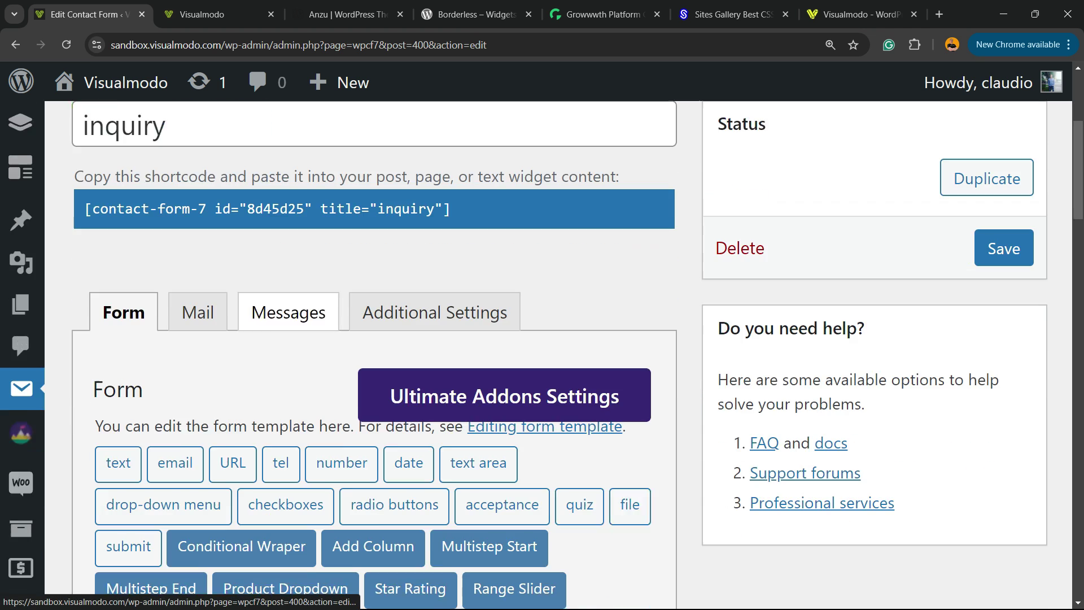
scroll(372, 339, down, 8)
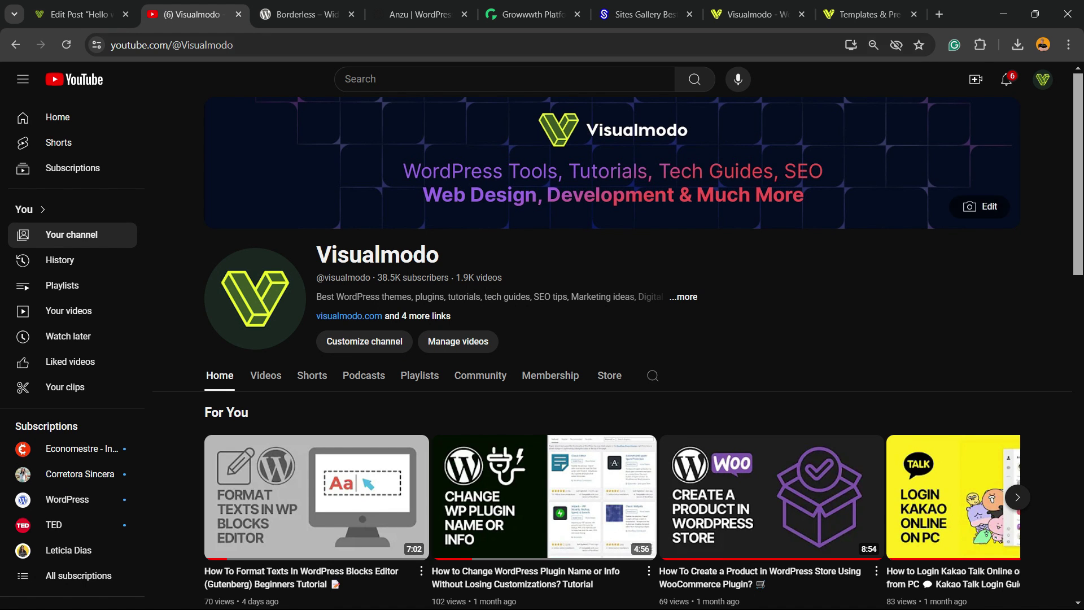
- Look over the Borderless plugin page and the Anzu theme page on WordPress.org in their browser tabs
click(299, 14)
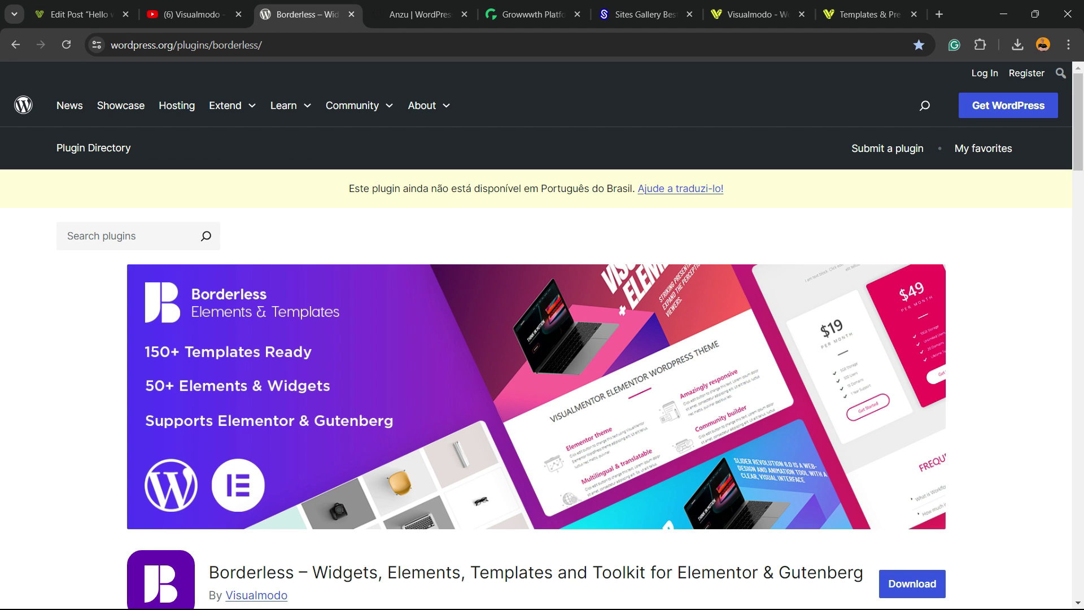
scroll(537, 327, down, 3)
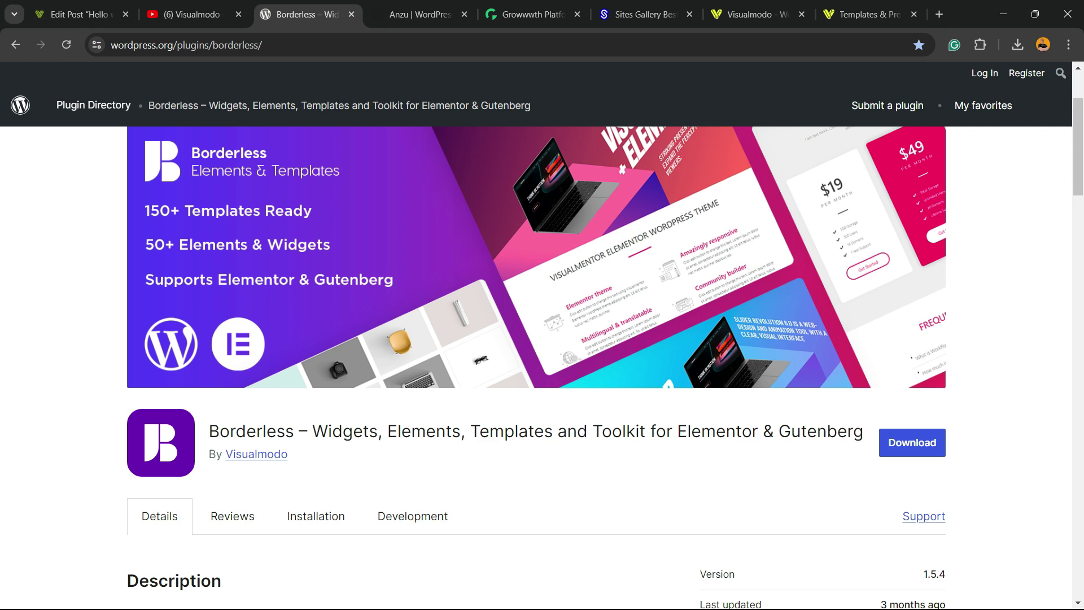
scroll(536, 367, up, 3)
scroll(536, 367, down, 3)
key(ctrl+Tab)
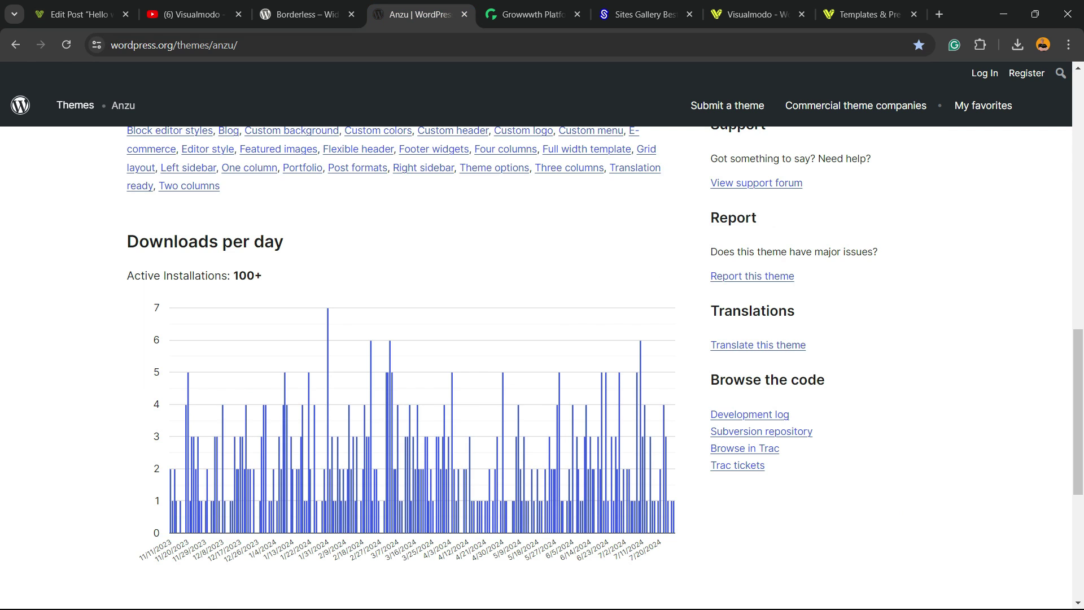
scroll(536, 367, up, 20)
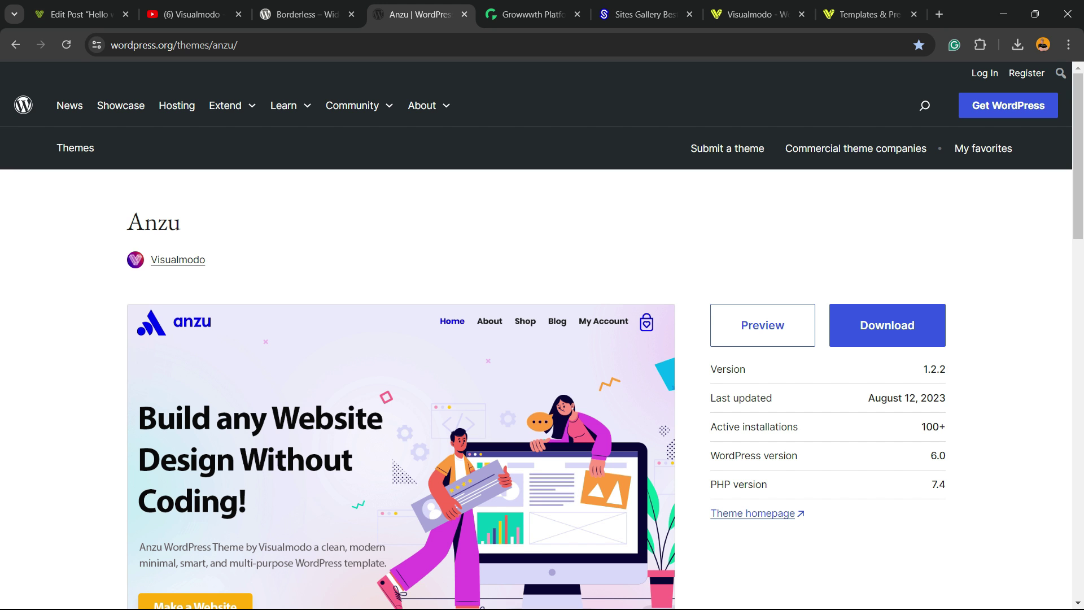
- Switch to the Growwwth site's tab and browse the homepage down through the latest website listings
click(534, 14)
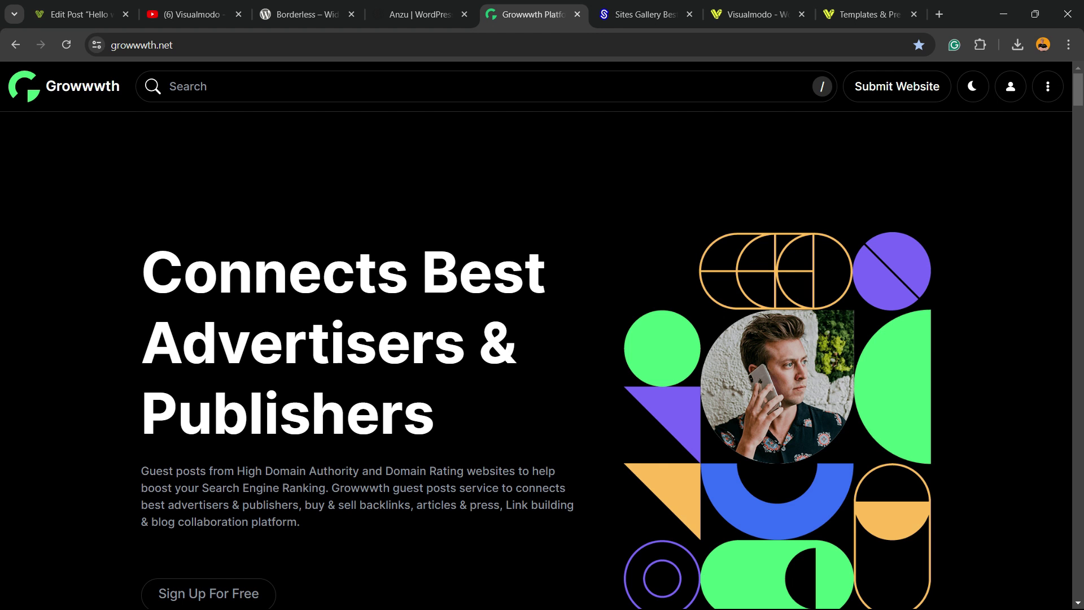
scroll(537, 361, down, 10)
scroll(536, 361, down, 10)
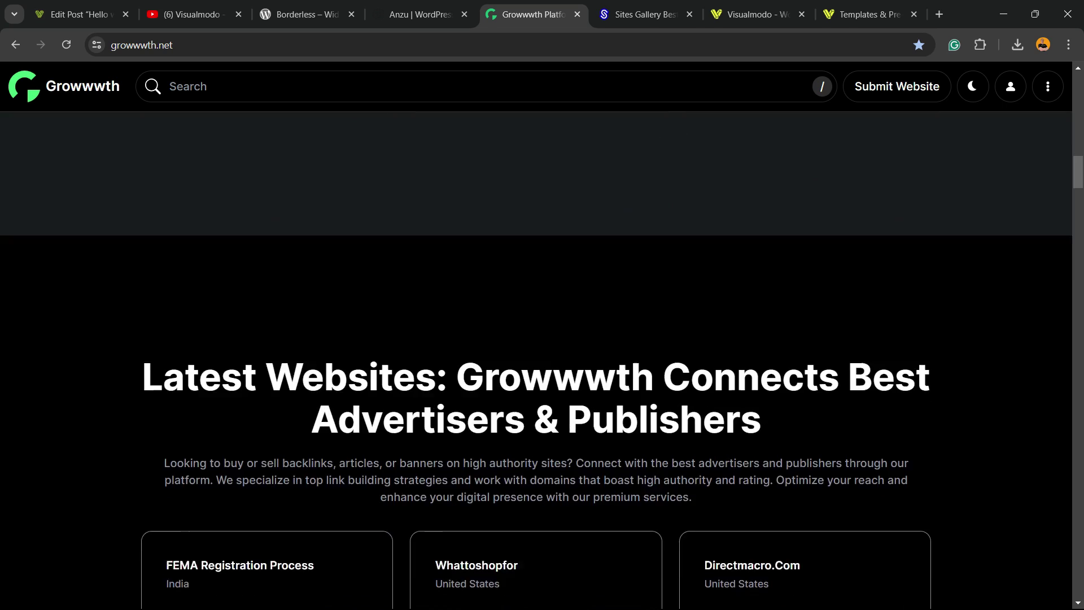
scroll(536, 361, down, 7)
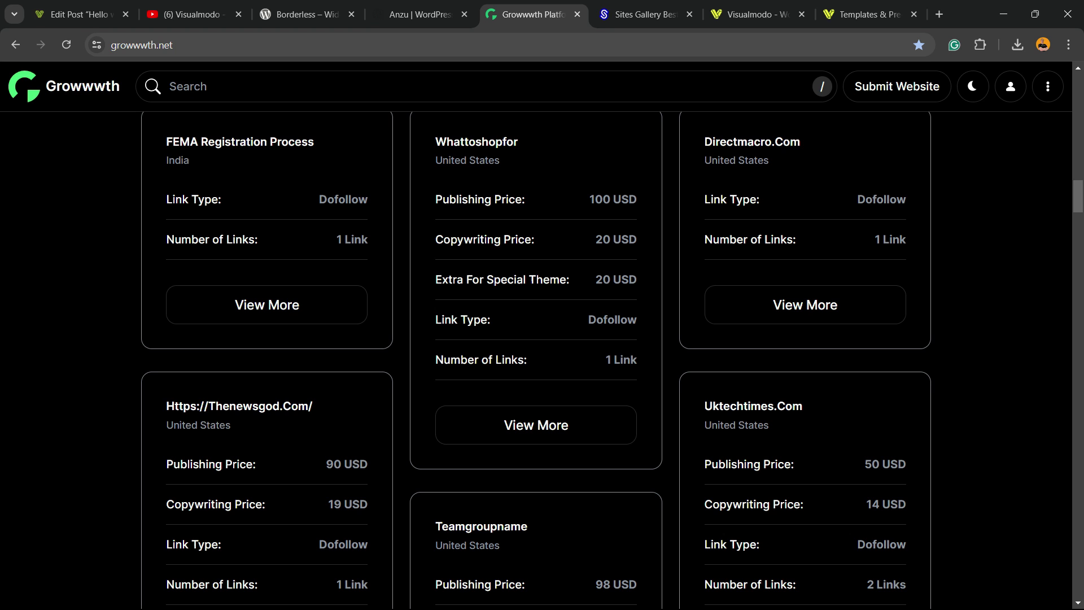
double_click(138, 45)
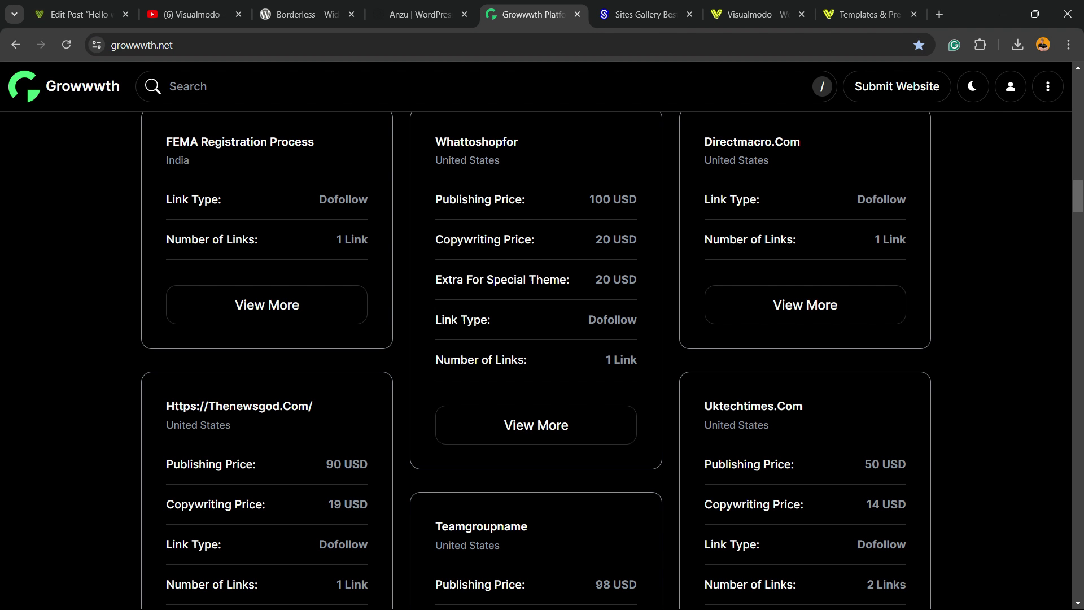
scroll(536, 361, down, 9)
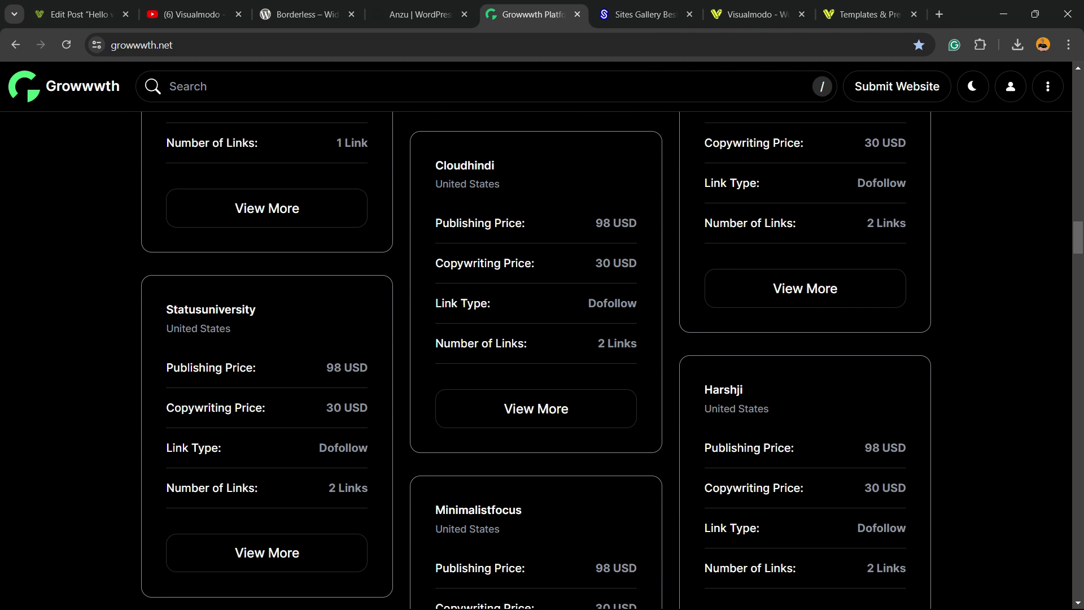
scroll(536, 361, down, 19)
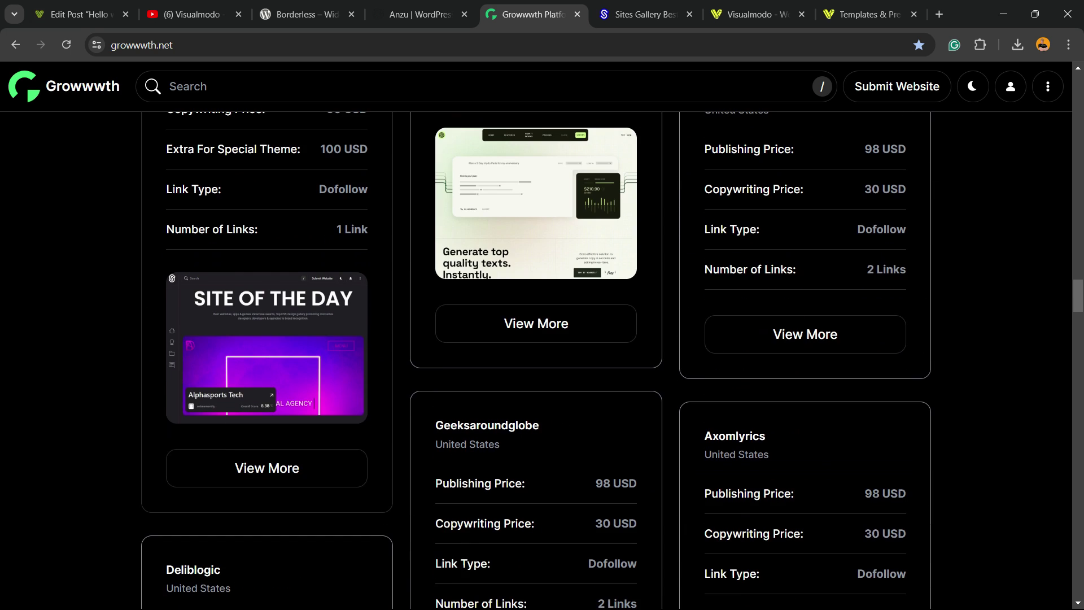
- Switch to the Sites Gallery tab and browse the site of the day and the submitted websites
click(643, 15)
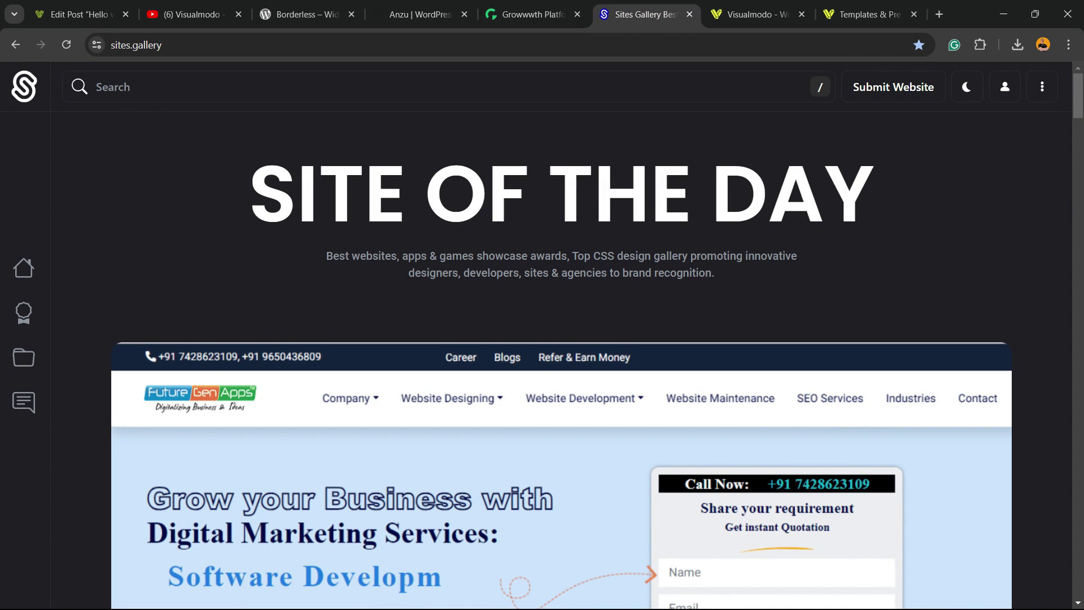
scroll(561, 361, down, 11)
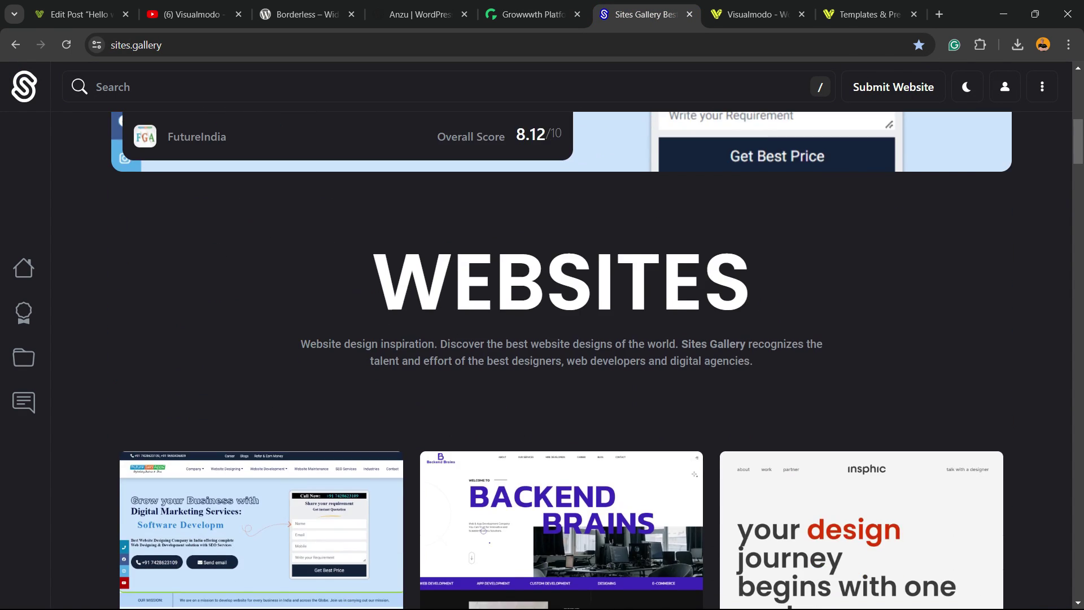
scroll(260, 254, down, 15)
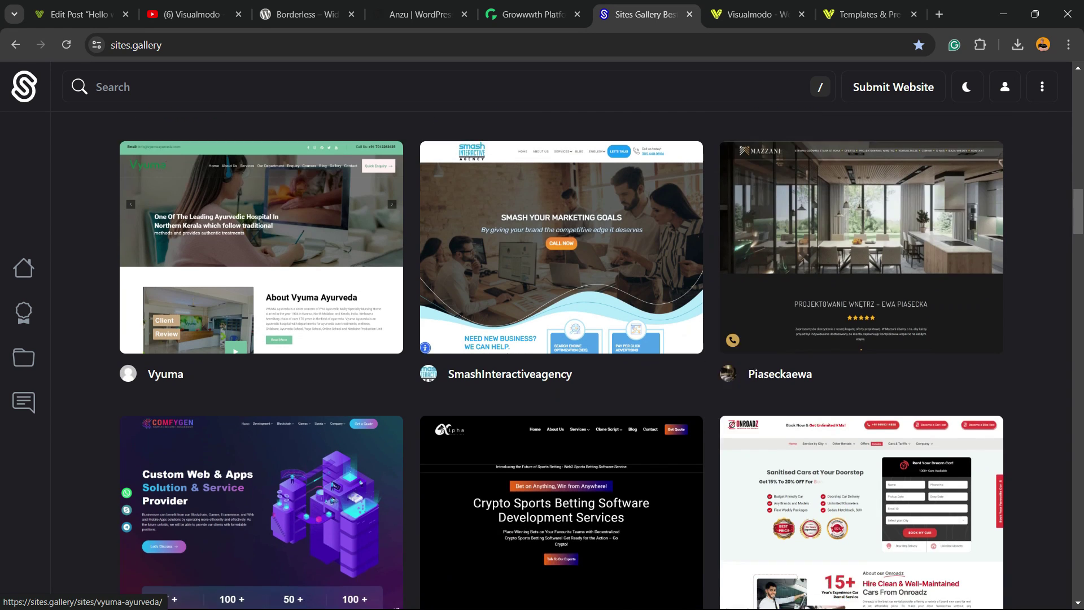
scroll(260, 254, down, 2)
scroll(259, 254, down, 3)
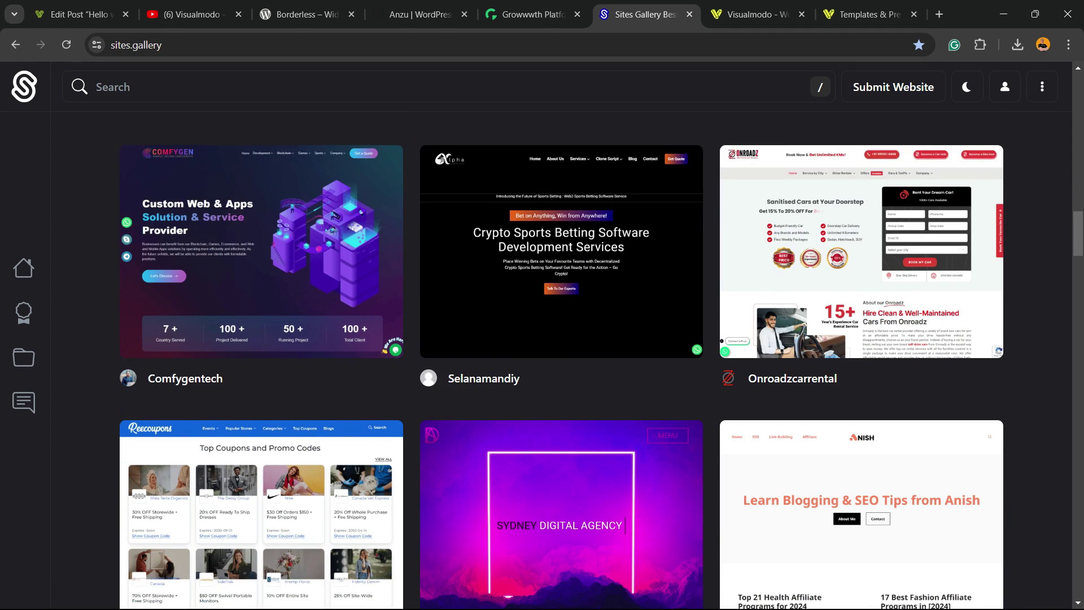
scroll(260, 254, down, 12)
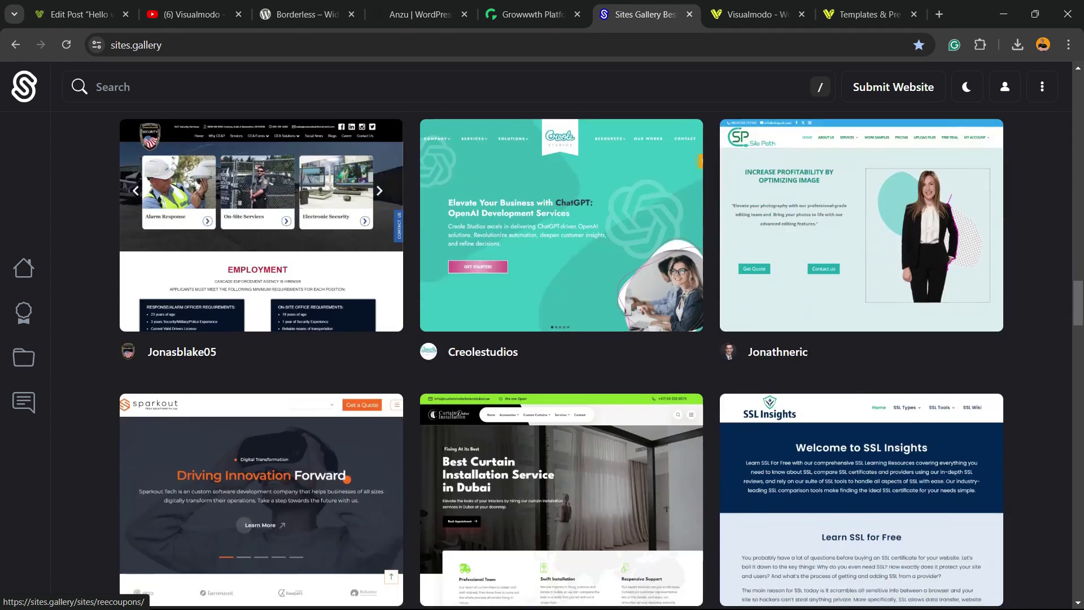
scroll(561, 338, down, 12)
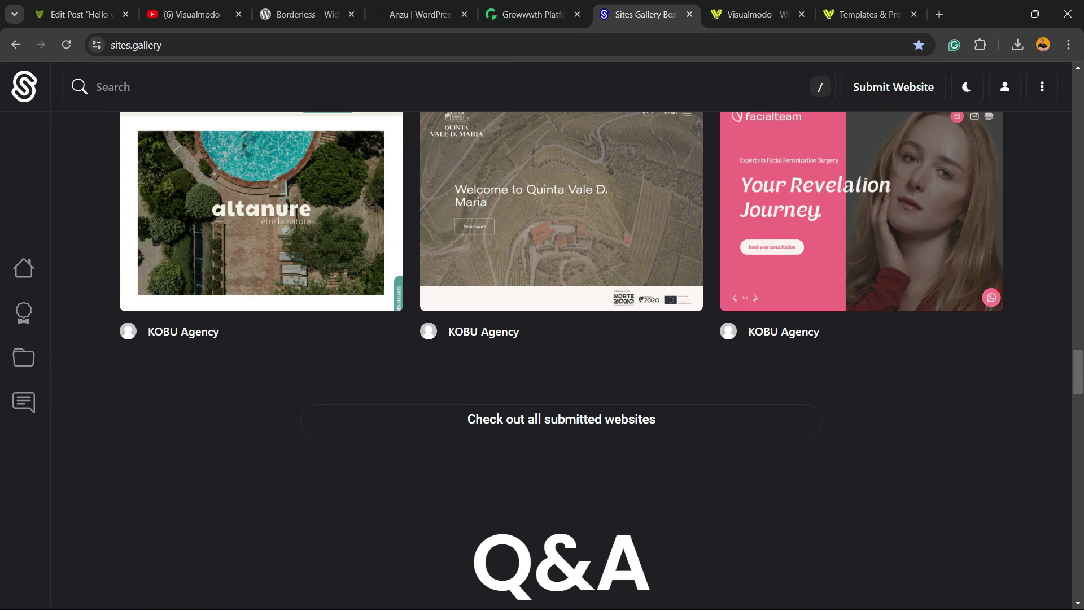
scroll(260, 254, up, 12)
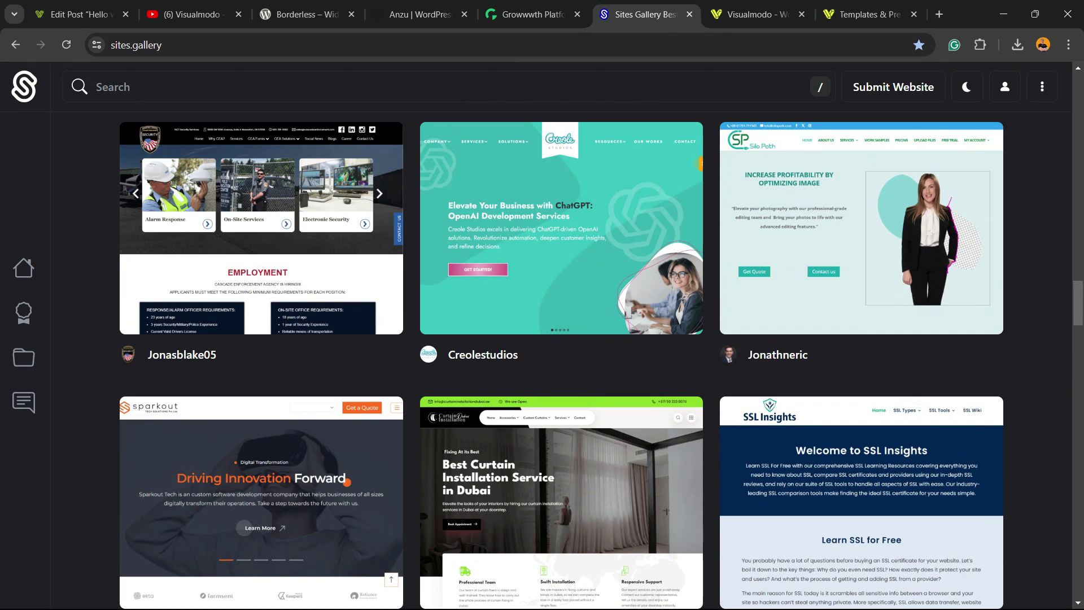
- Switch to the Visualmodo homepage tab and look through its WordPress theme offerings
click(756, 14)
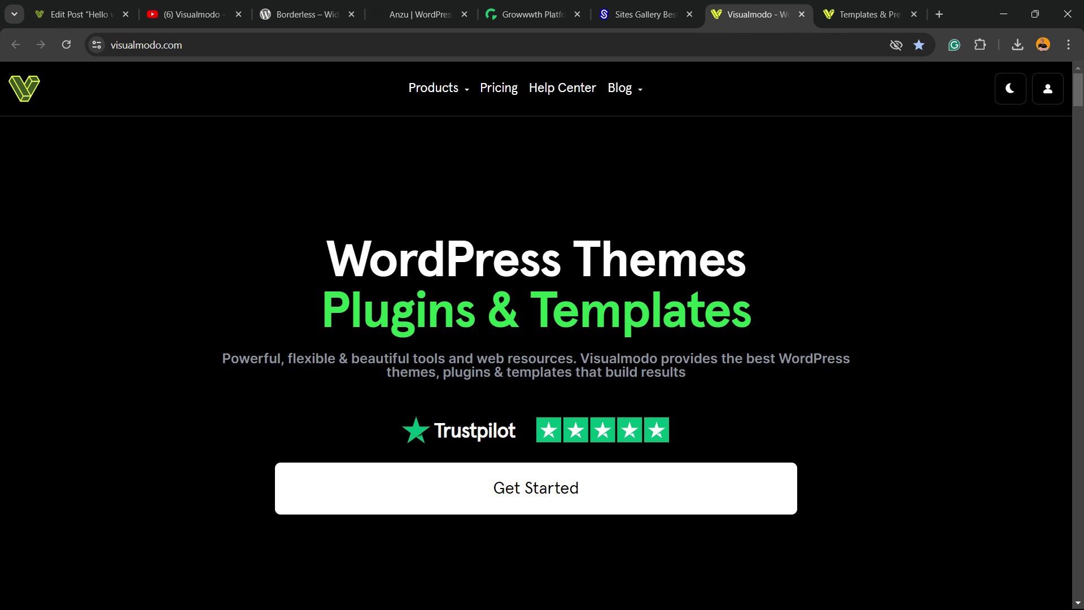
scroll(537, 339, down, 2)
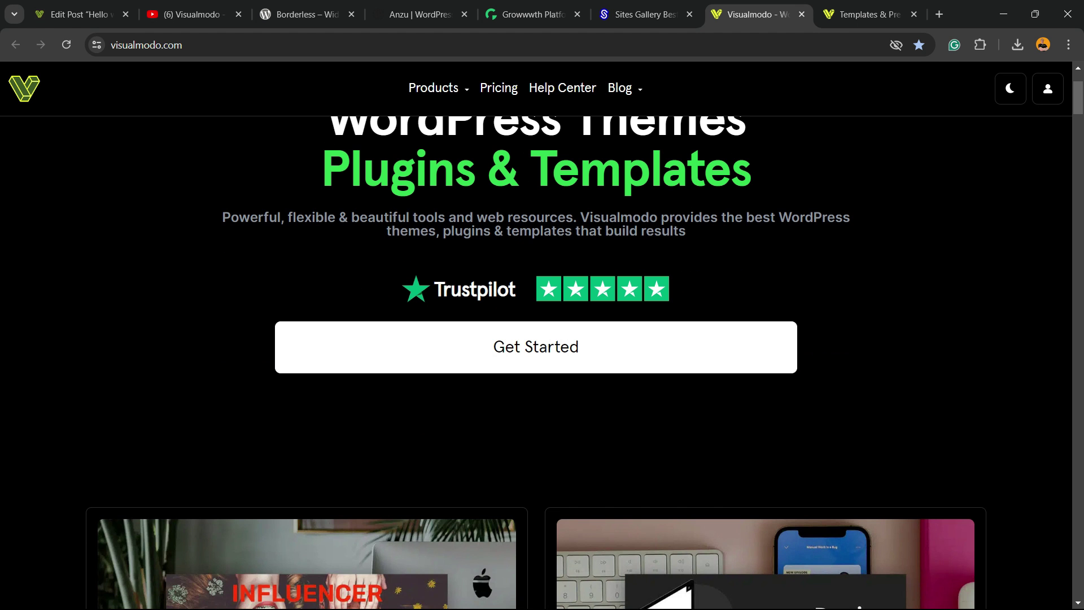
scroll(307, 283, down, 10)
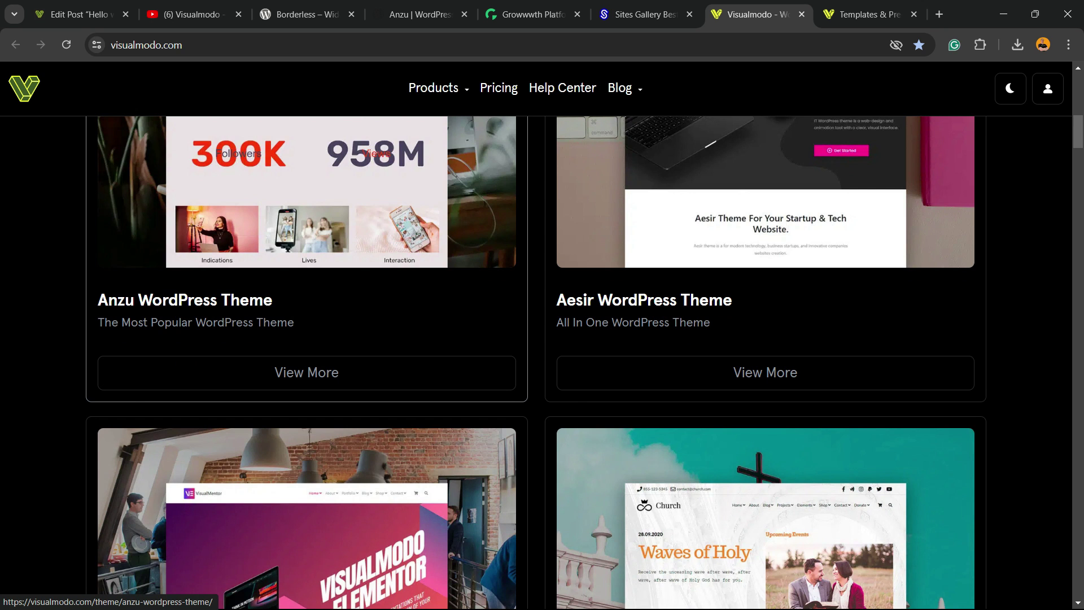
- Browse the rest of the theme listings on the Visualmodo homepage, down to the Latest Posts section
scroll(306, 282, down, 10)
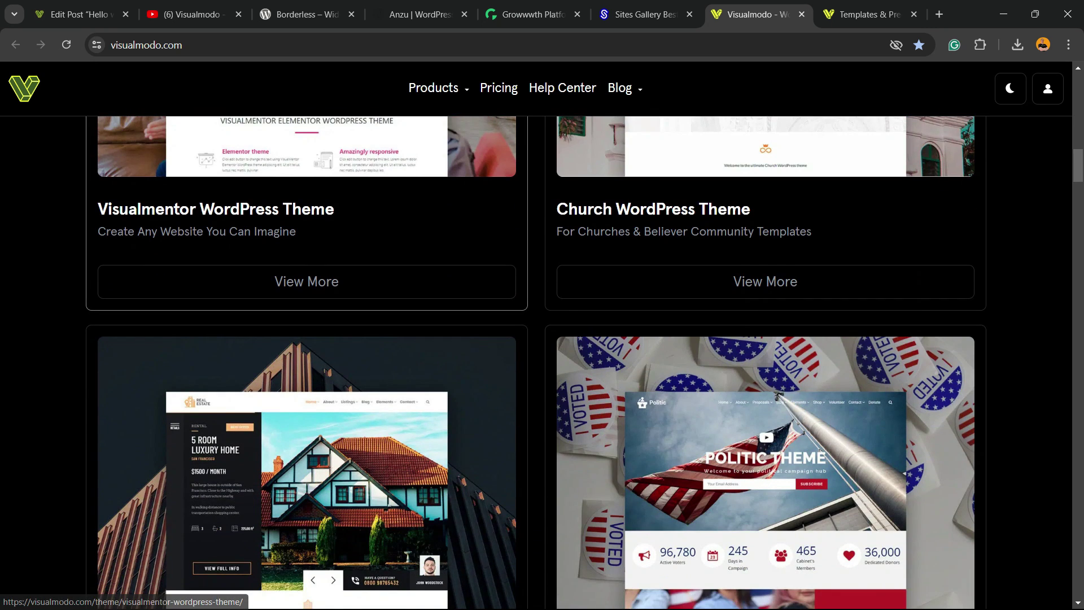
scroll(536, 361, down, 15)
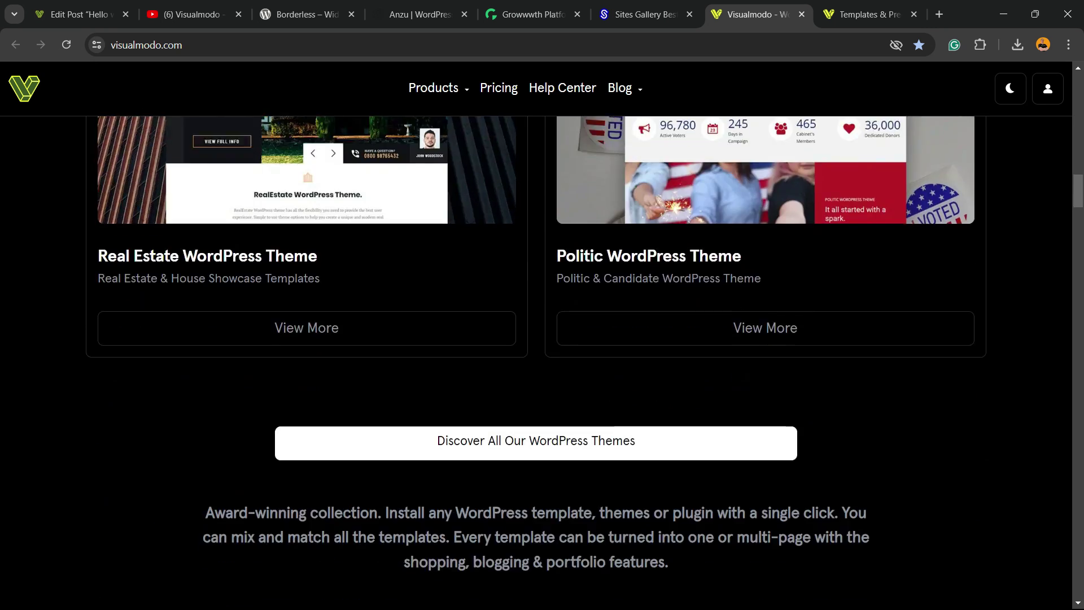
scroll(536, 361, down, 10)
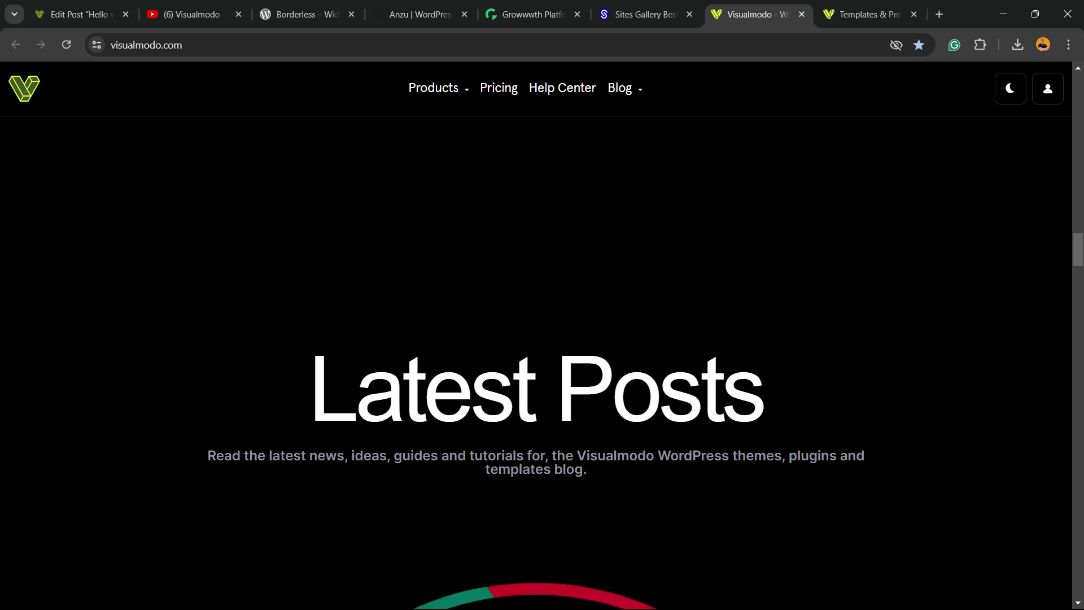
- Switch to the Visualmodo templates page's tab and browse down through the gallery of website templates
key(ctrl+Tab)
scroll(536, 362, down, 10)
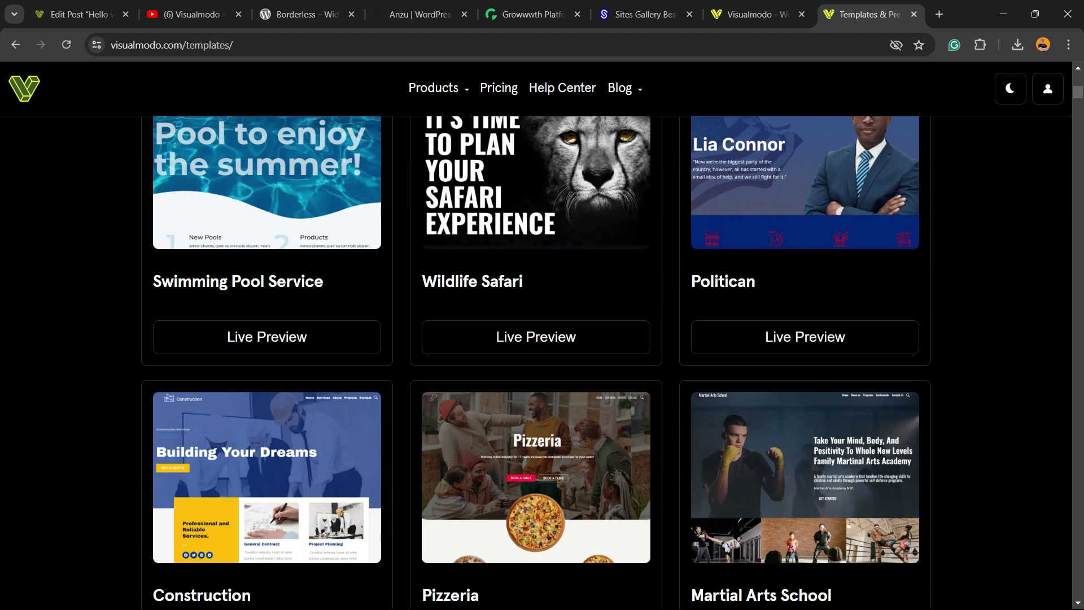
scroll(536, 362, down, 12)
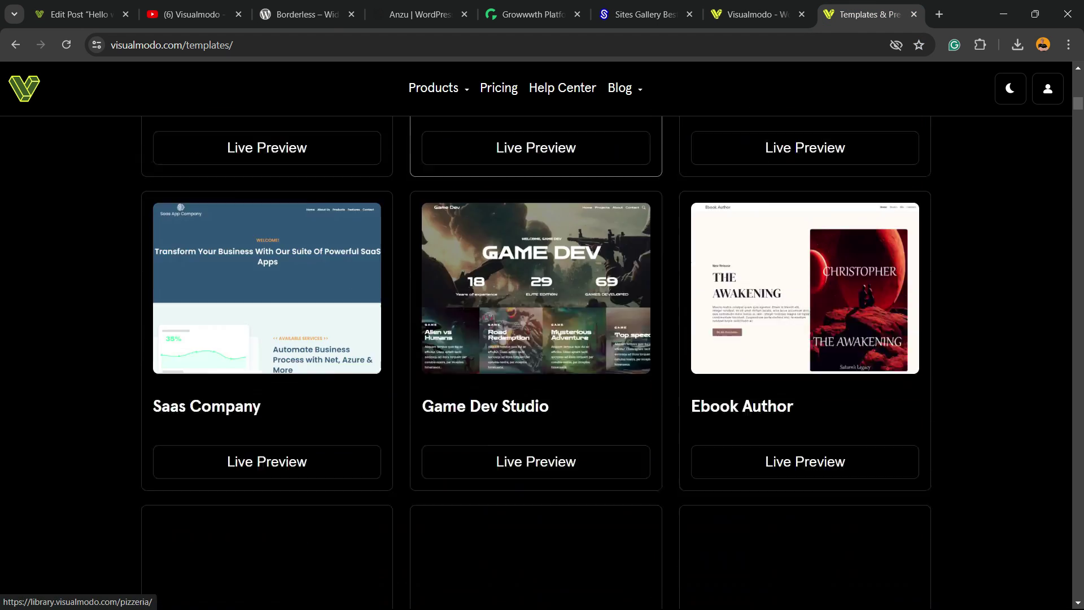
scroll(536, 362, down, 6)
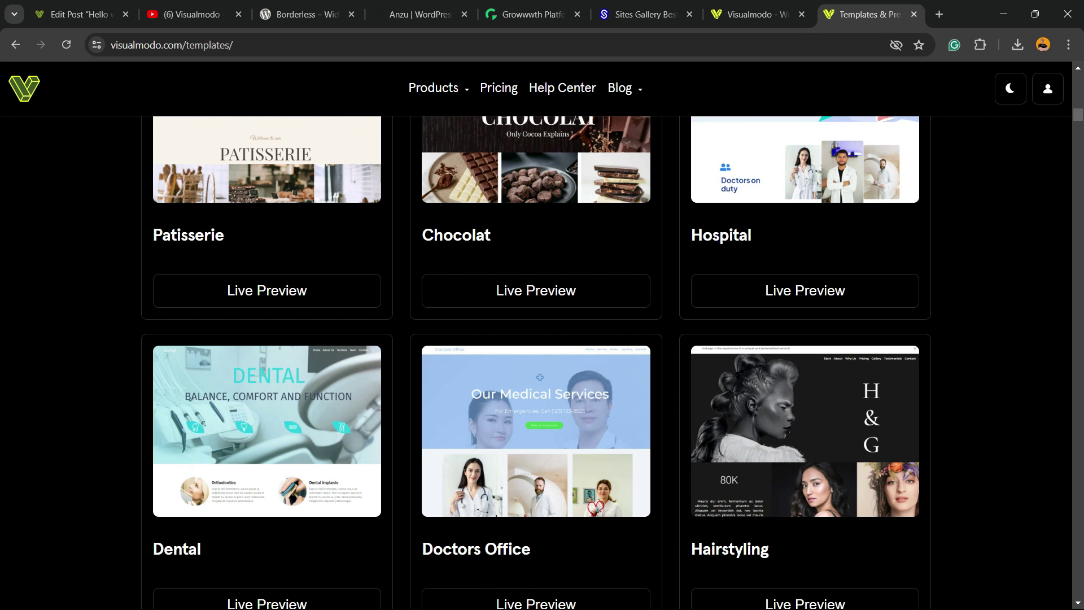
scroll(536, 362, down, 5)
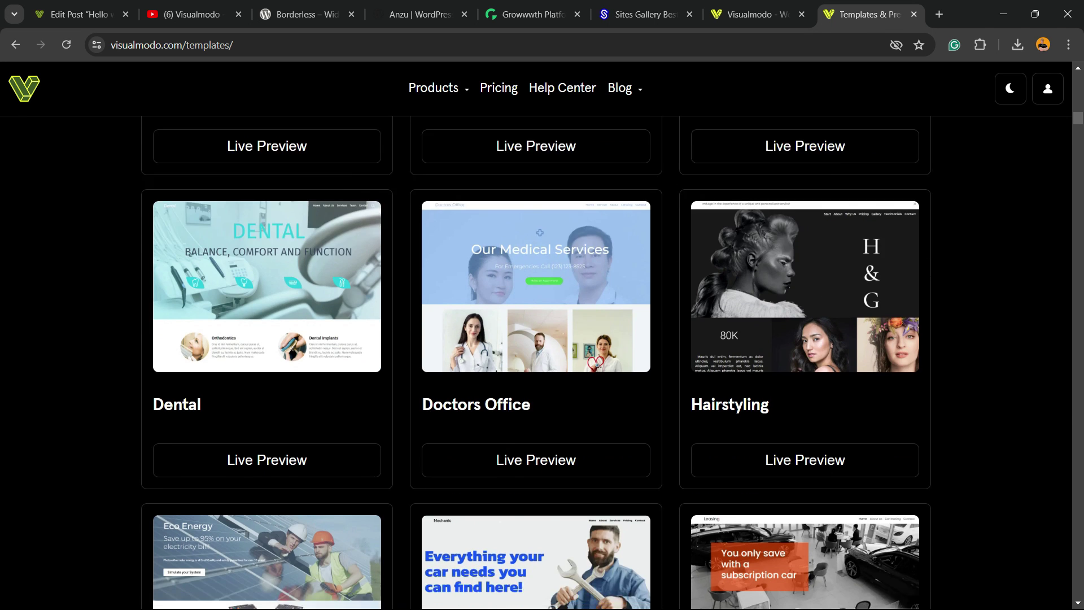
scroll(536, 361, down, 14)
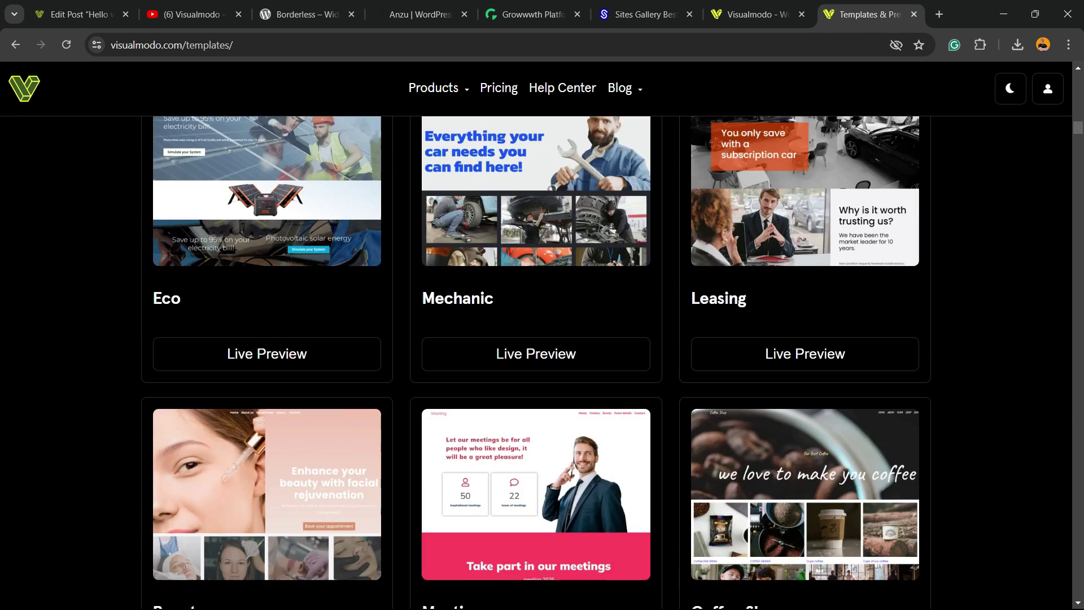
scroll(536, 361, down, 16)
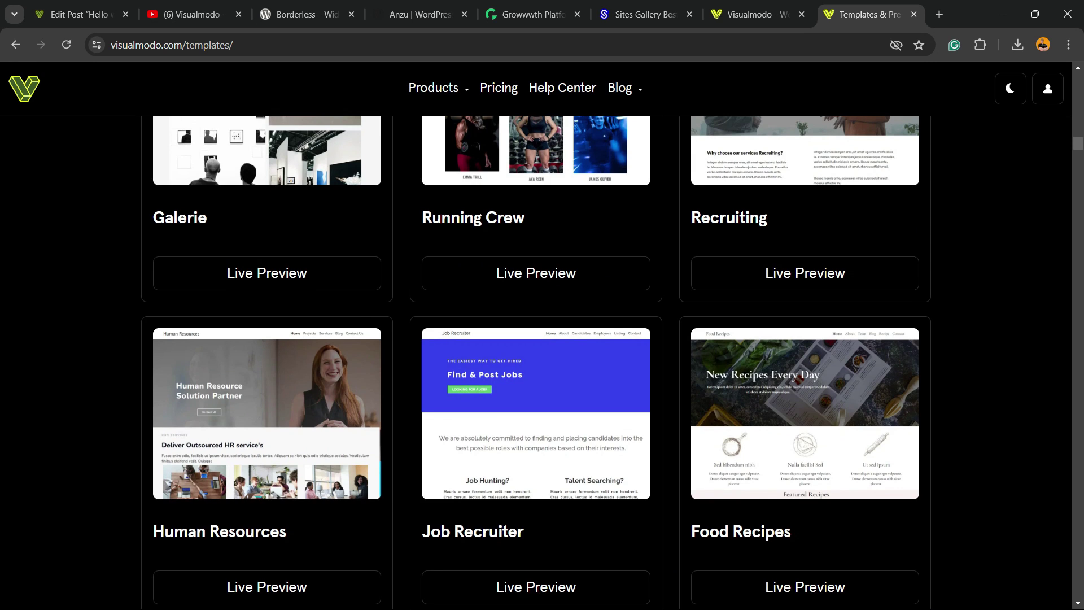